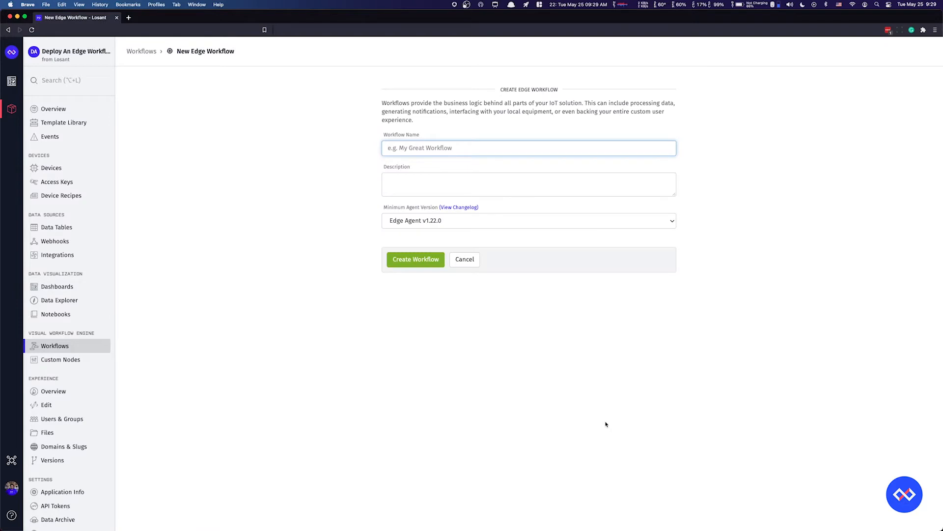
Create an edge workflow named Edge Workflow with Edge Agent v1.21.0 as the minimum agent version
{"action": "type", "text": "Edge Workflow"}
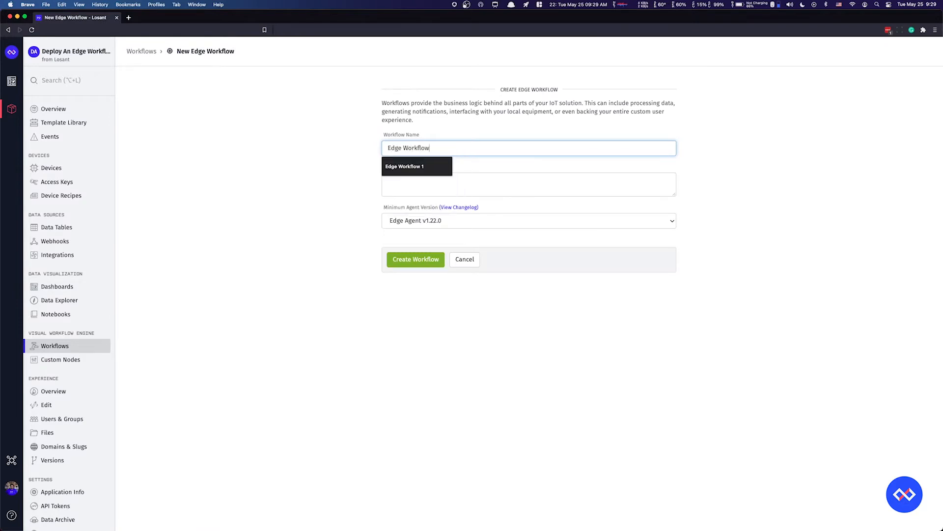
{"action": "key", "text": "Tab"}
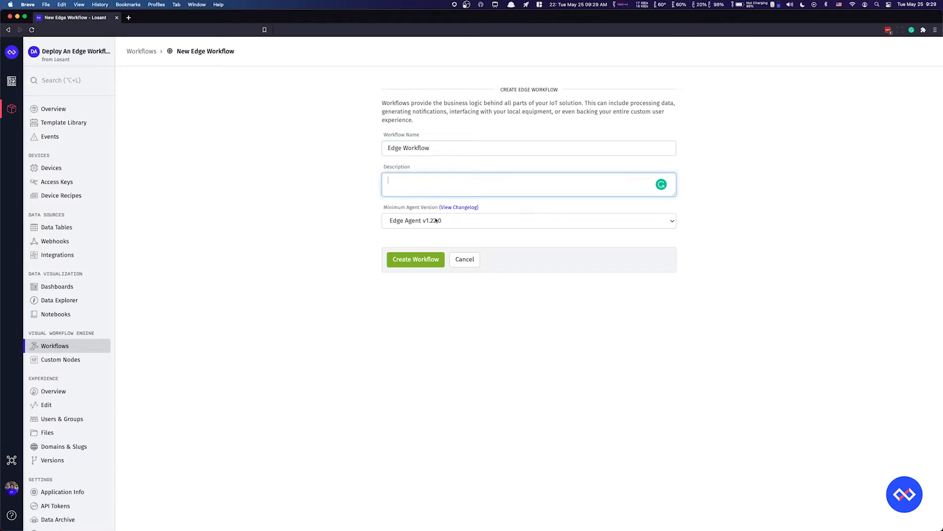
{"action": "left_click", "coordinate": [457, 223]}
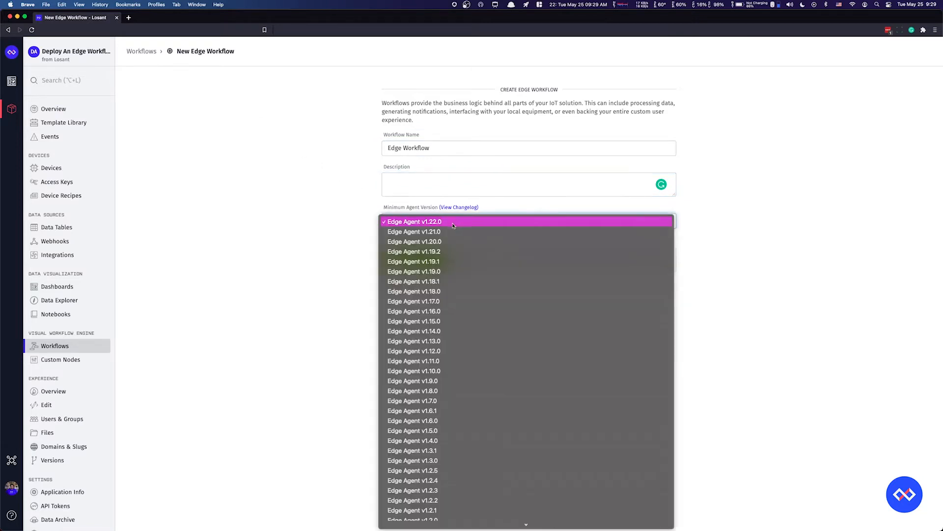
{"action": "left_click", "coordinate": [444, 224]}
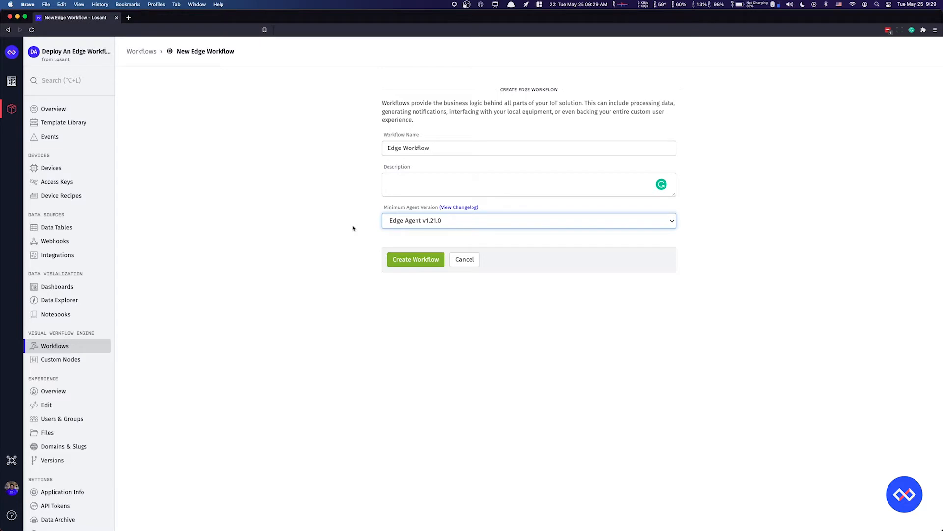
{"action": "left_click", "coordinate": [417, 261]}
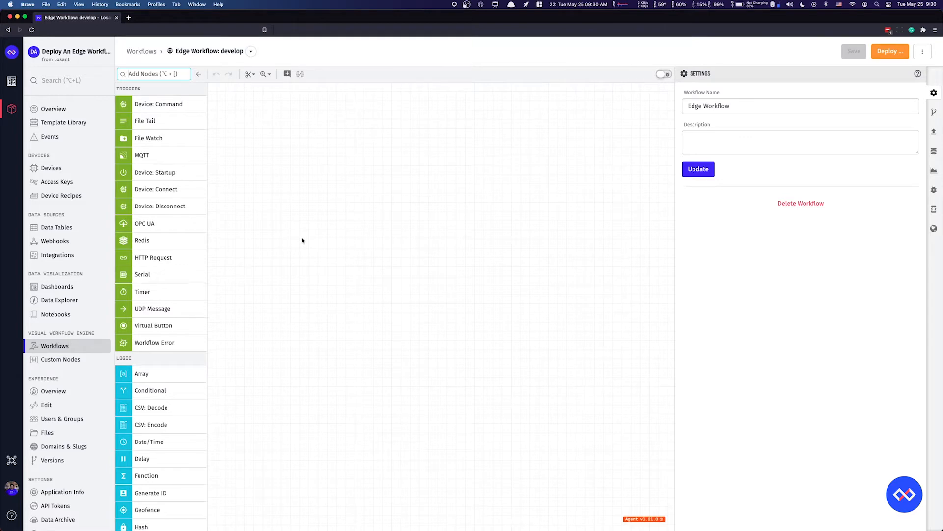
Browse the available edge nodes and add a Virtual Button trigger to the workflow canvas
{"action": "scroll", "coordinate": [165, 256], "scroll_direction": "down", "scroll_amount": 7}
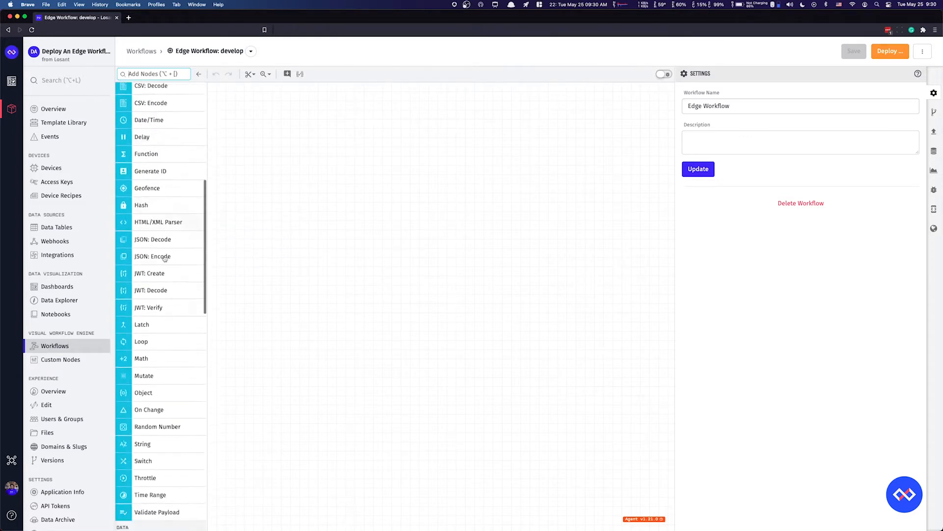
{"action": "scroll", "coordinate": [165, 258], "scroll_direction": "down", "scroll_amount": 10}
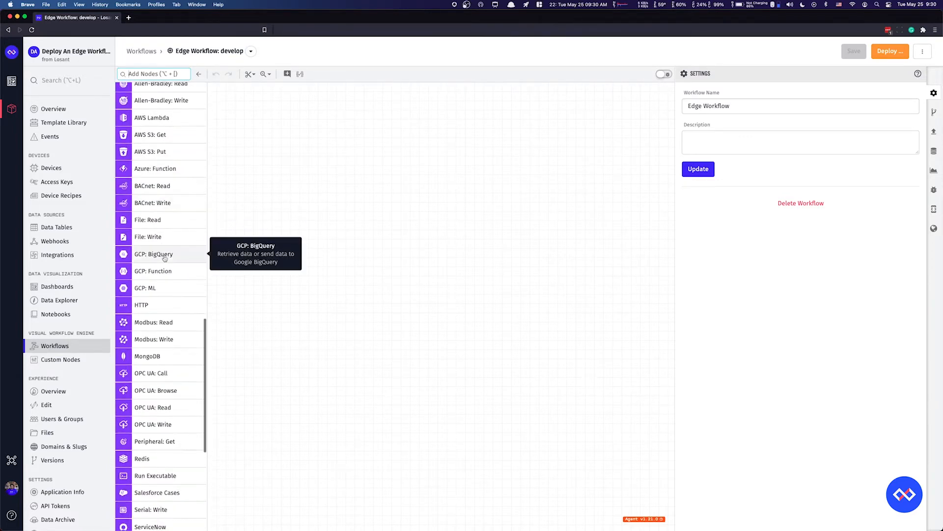
{"action": "scroll", "coordinate": [164, 258], "scroll_direction": "up", "scroll_amount": 10}
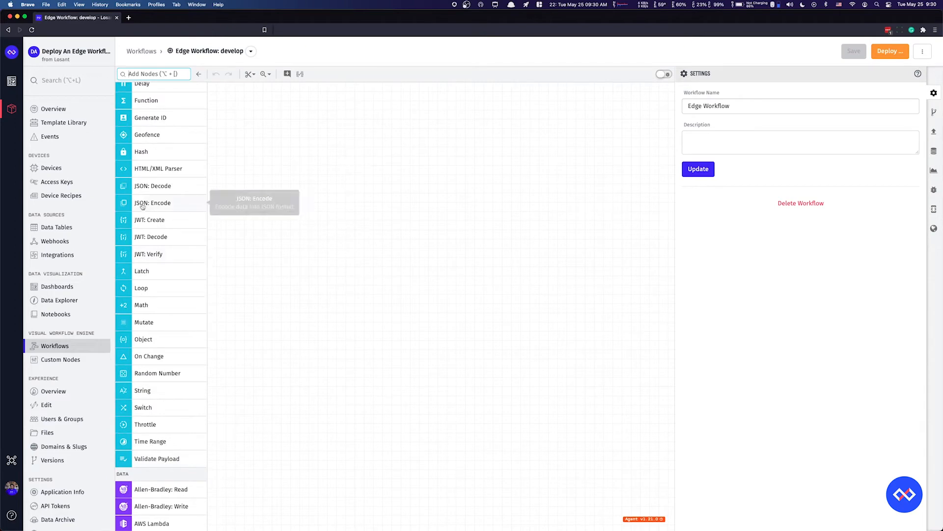
{"action": "scroll", "coordinate": [147, 197], "scroll_direction": "up", "scroll_amount": 8}
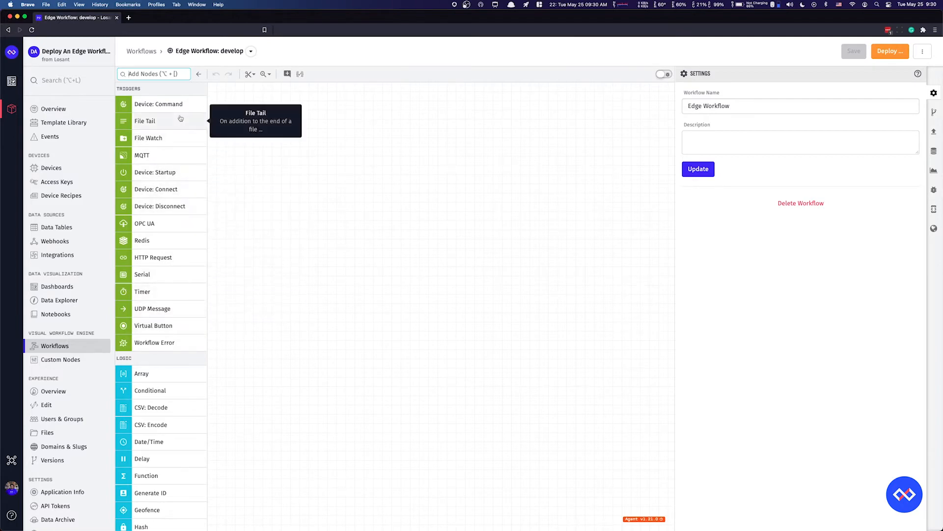
{"action": "left_click", "coordinate": [154, 325]}
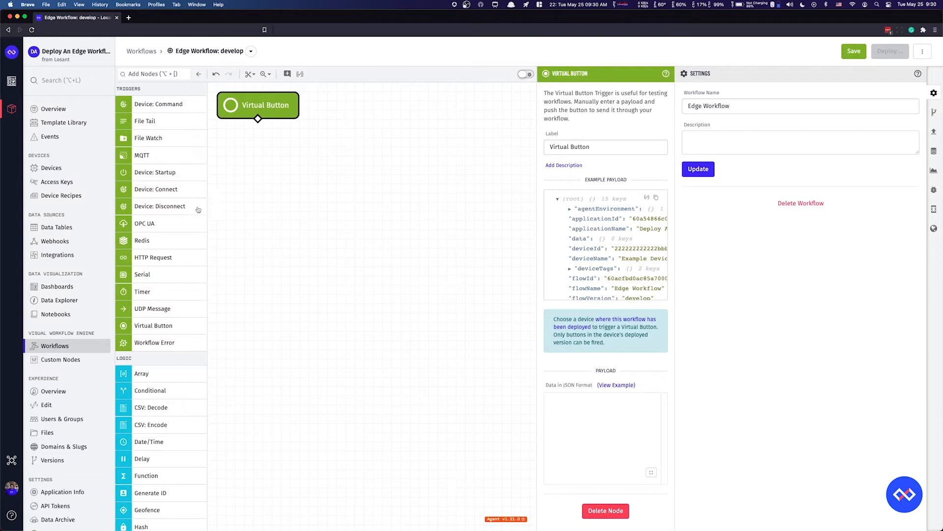
Search the nodes for "read" and add a Modbus: Read node connected below the Virtual Button trigger
{"action": "scroll", "coordinate": [169, 215], "scroll_direction": "down", "scroll_amount": 5}
{"action": "scroll", "coordinate": [168, 215], "scroll_direction": "down", "scroll_amount": 20}
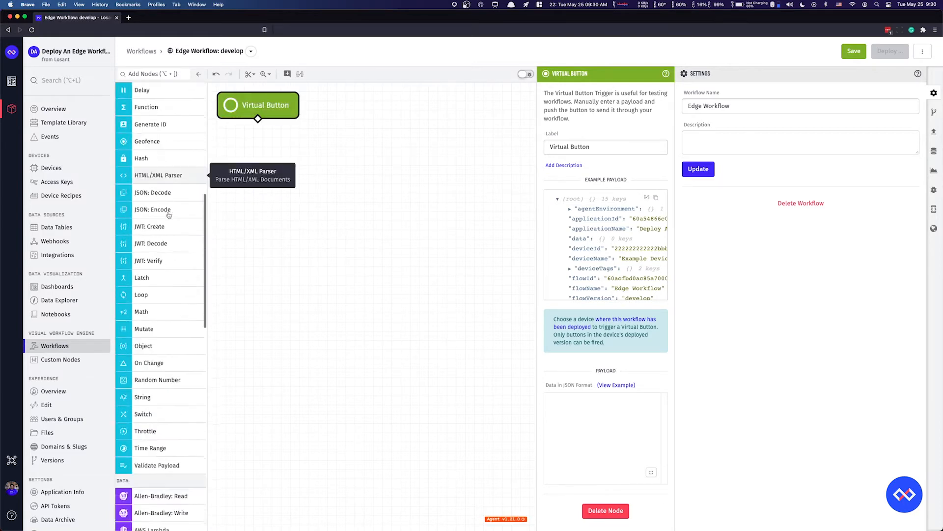
{"action": "scroll", "coordinate": [169, 215], "scroll_direction": "down", "scroll_amount": 5}
{"action": "scroll", "coordinate": [169, 215], "scroll_direction": "up", "scroll_amount": 11}
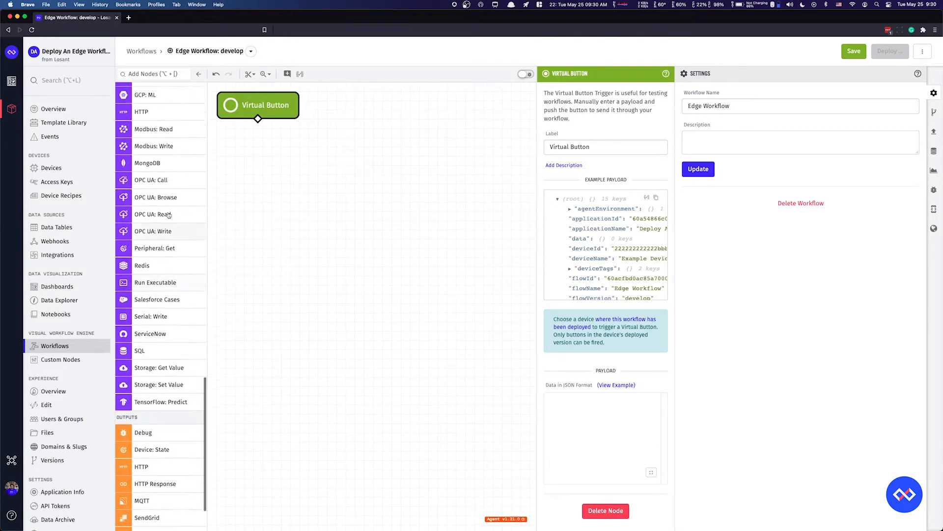
{"action": "scroll", "coordinate": [169, 215], "scroll_direction": "up", "scroll_amount": 3}
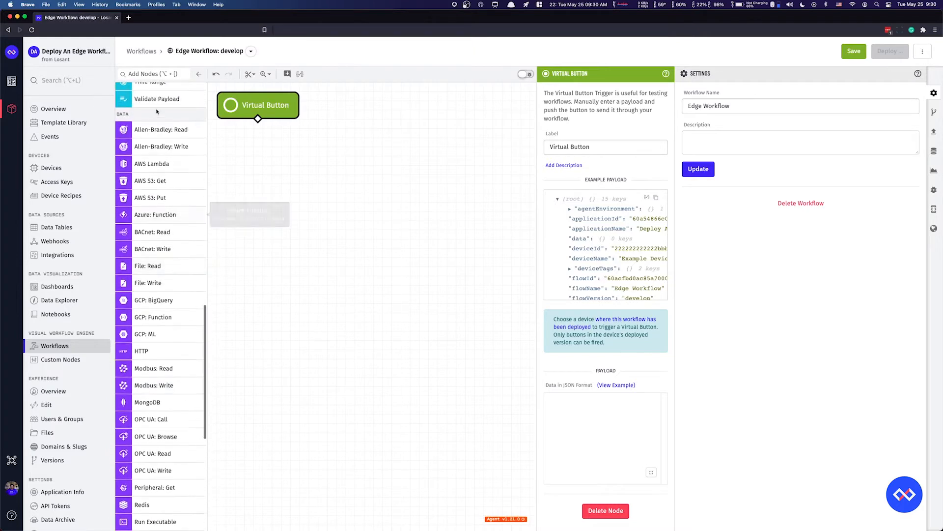
{"action": "left_click", "coordinate": [153, 73]}
{"action": "type", "text": "read"}
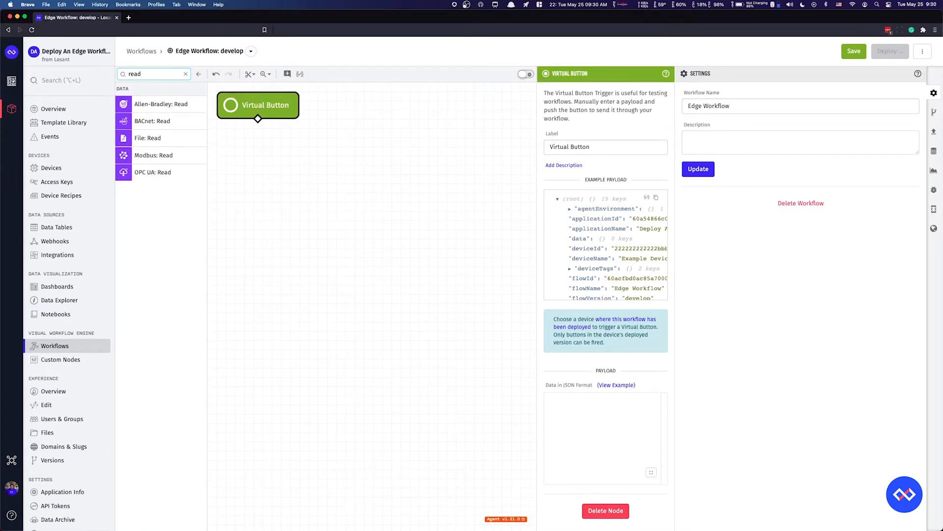
{"action": "left_click", "coordinate": [157, 156]}
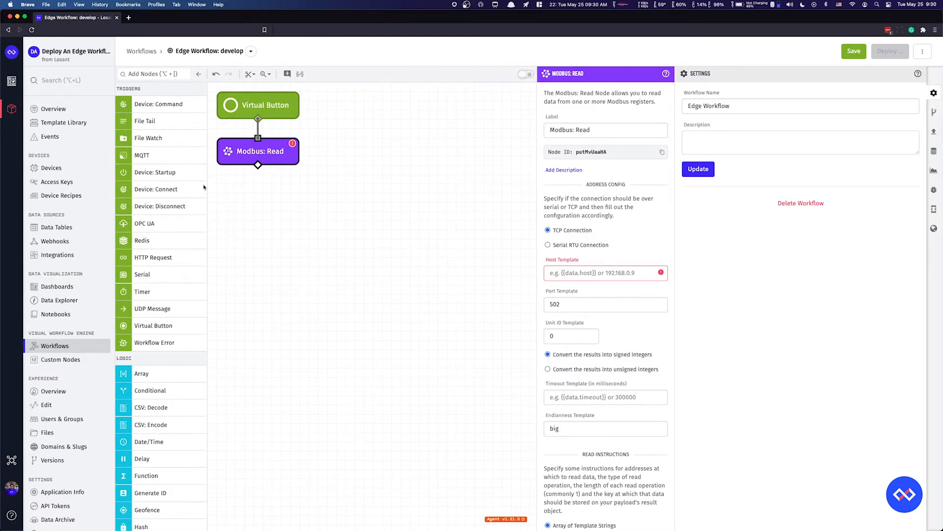
Add a Debug output node connected below the Modbus: Read node
{"action": "scroll", "coordinate": [167, 230], "scroll_direction": "down", "scroll_amount": 15}
{"action": "scroll", "coordinate": [176, 230], "scroll_direction": "down", "scroll_amount": 6}
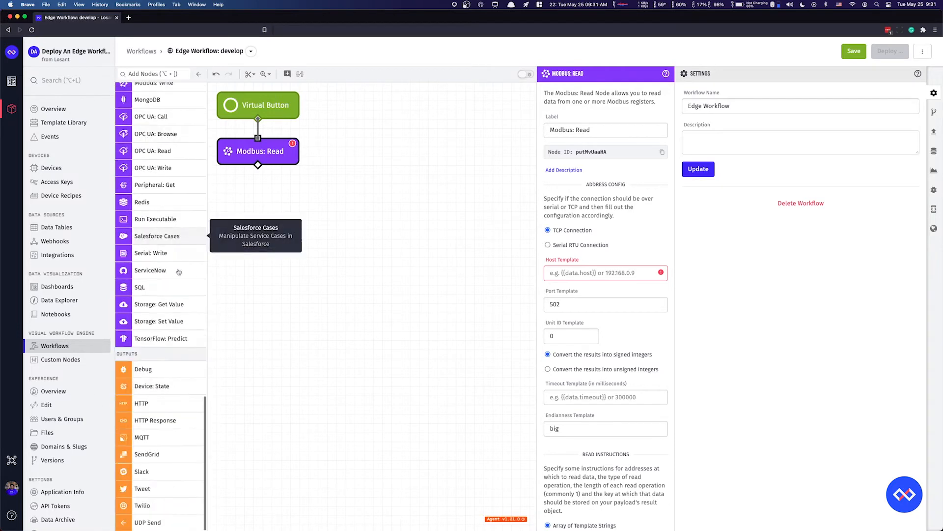
{"action": "left_click", "coordinate": [155, 369]}
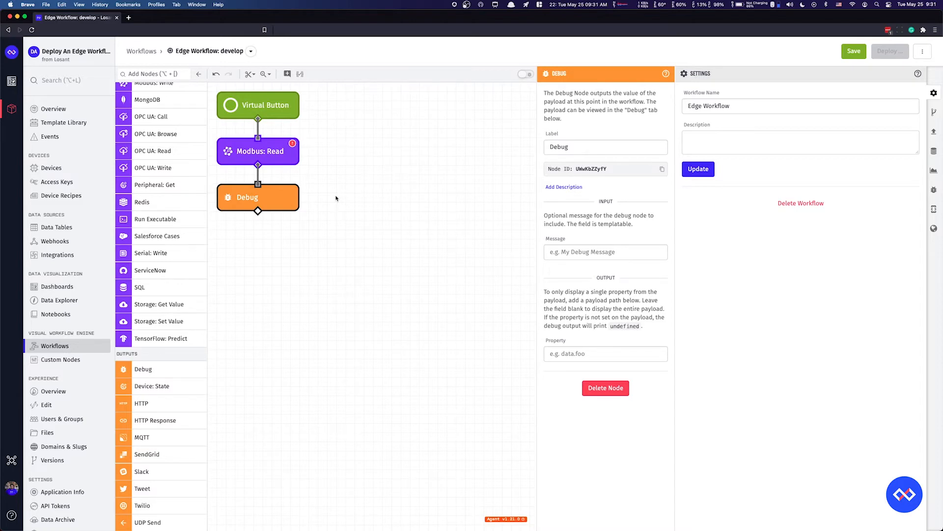
Set the Modbus: Read node's host to 192.168.5.40 and its unit ID to 1
{"action": "left_click", "coordinate": [280, 109]}
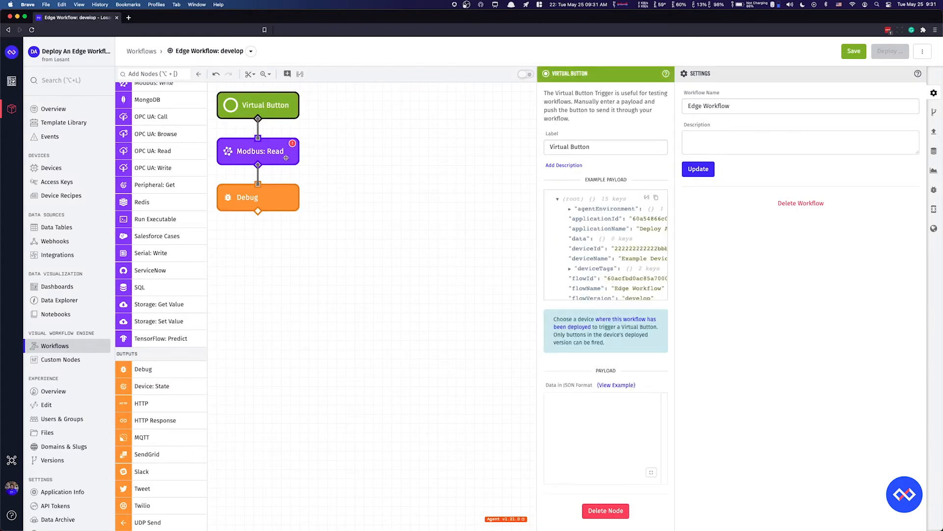
{"action": "left_click", "coordinate": [286, 158]}
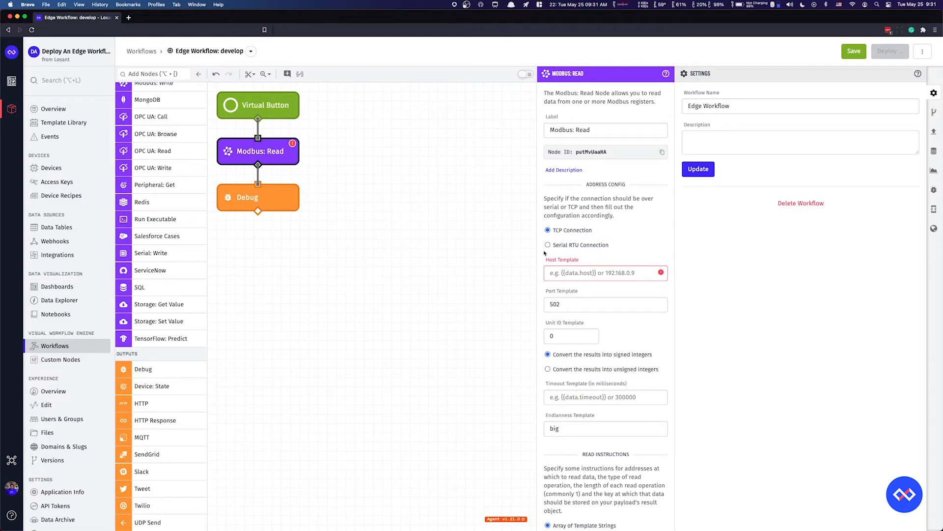
{"action": "left_click", "coordinate": [563, 268]}
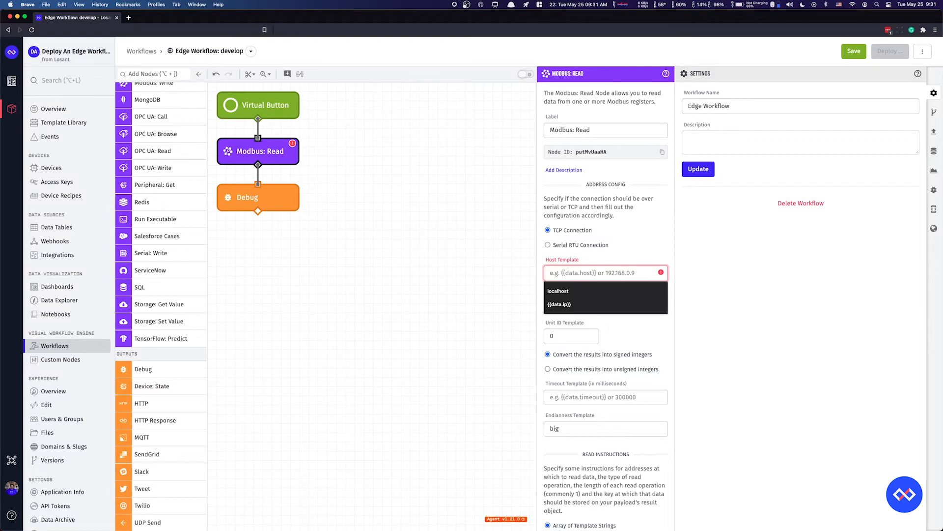
{"action": "type", "text": "192"}
{"action": "type", "text": ".168"}
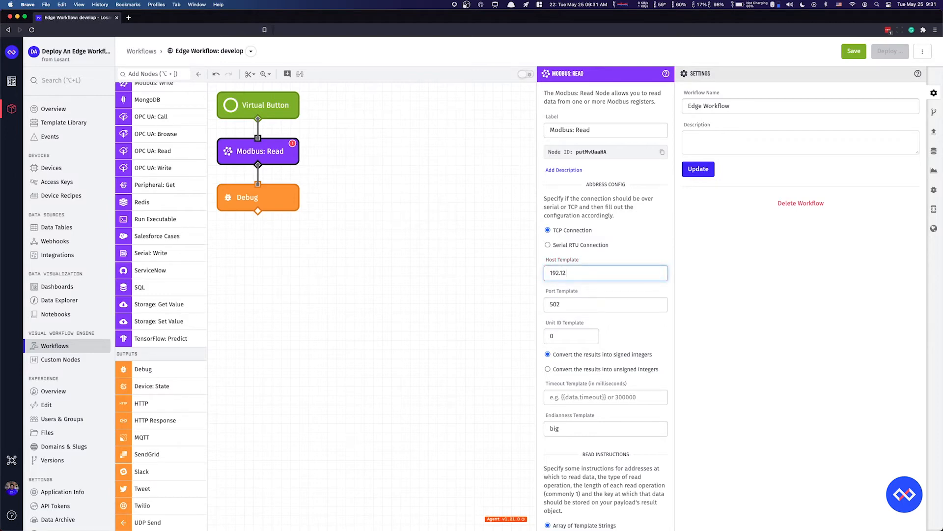
{"action": "type", "text": ".5.40"}
{"action": "key", "text": "Tab"}
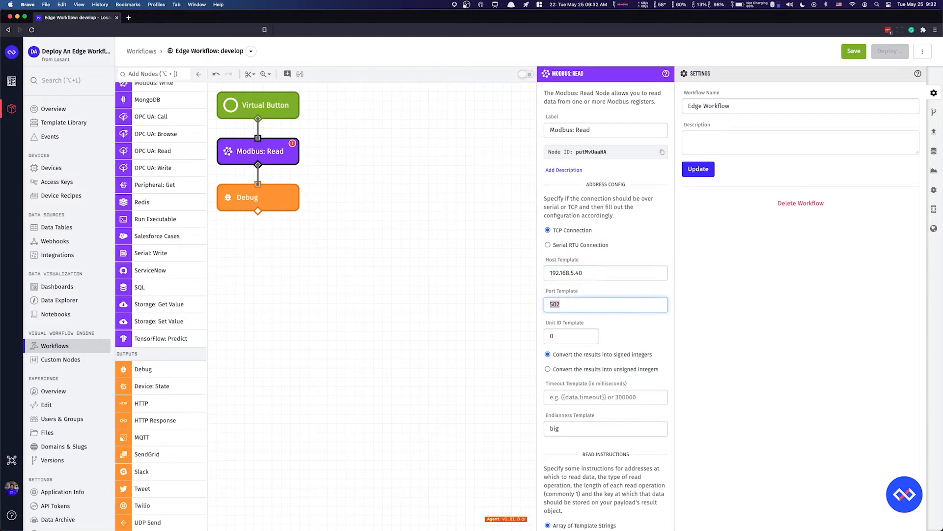
{"action": "key", "text": "Tab"}
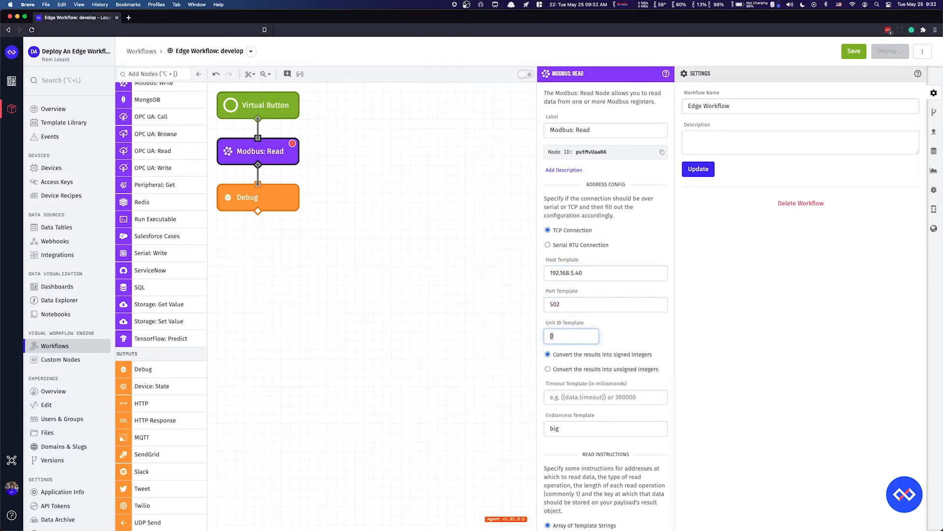
{"action": "type", "text": "1"}
{"action": "key", "text": "Tab"}
{"action": "key", "text": "Tab"}
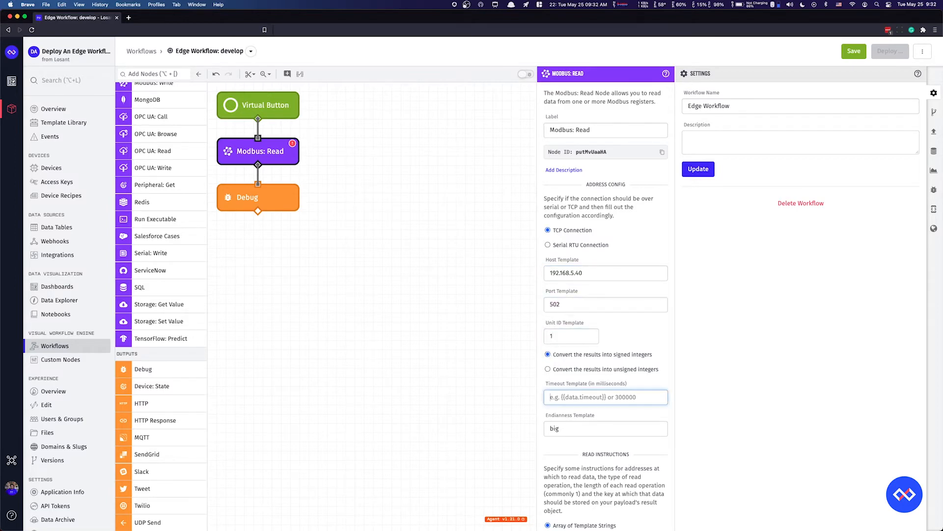
Define the first Modbus read instruction as Holding Registers with address 1, length 1 and result key firstRead
{"action": "scroll", "coordinate": [584, 272], "scroll_direction": "down", "scroll_amount": 5}
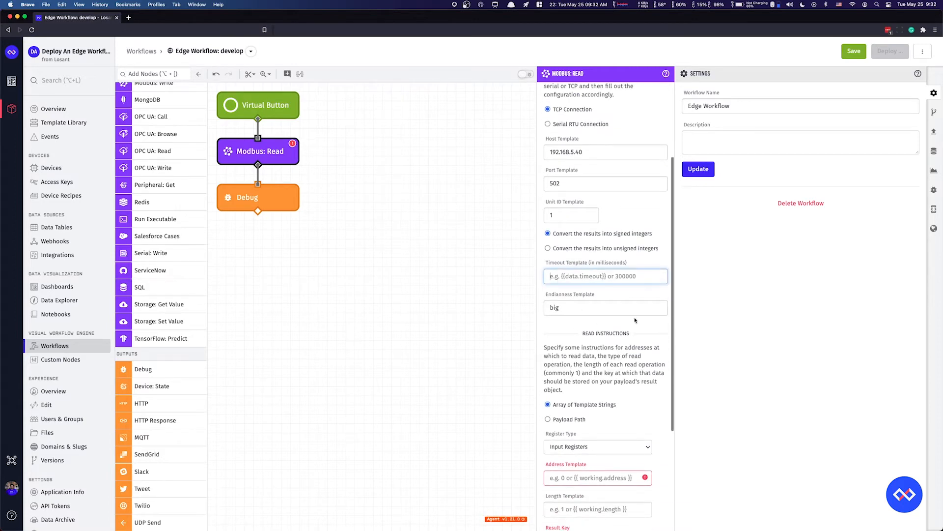
{"action": "scroll", "coordinate": [634, 317], "scroll_direction": "down", "scroll_amount": 6}
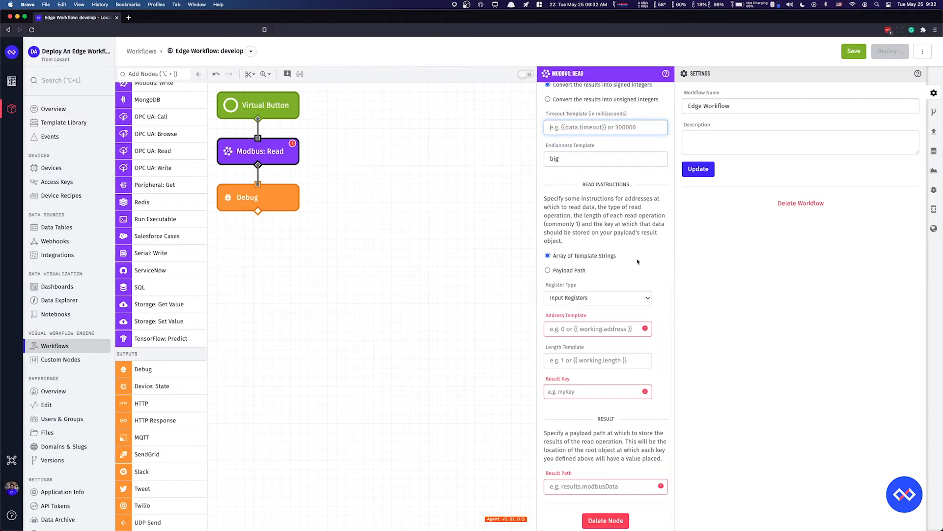
{"action": "scroll", "coordinate": [639, 261], "scroll_direction": "down", "scroll_amount": 1}
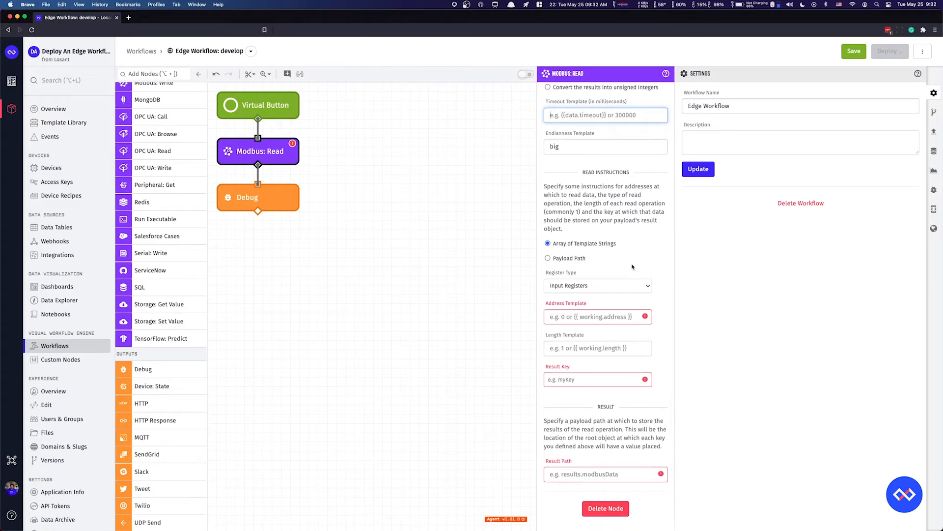
{"action": "left_click", "coordinate": [606, 286]}
{"action": "left_click", "coordinate": [589, 297]}
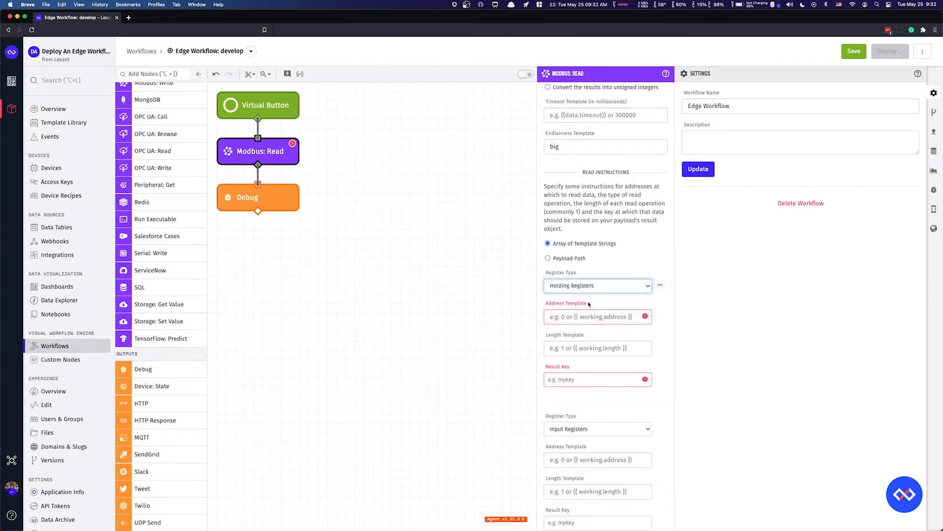
{"action": "left_click", "coordinate": [592, 317]}
{"action": "type", "text": "1"}
{"action": "left_click", "coordinate": [562, 350]}
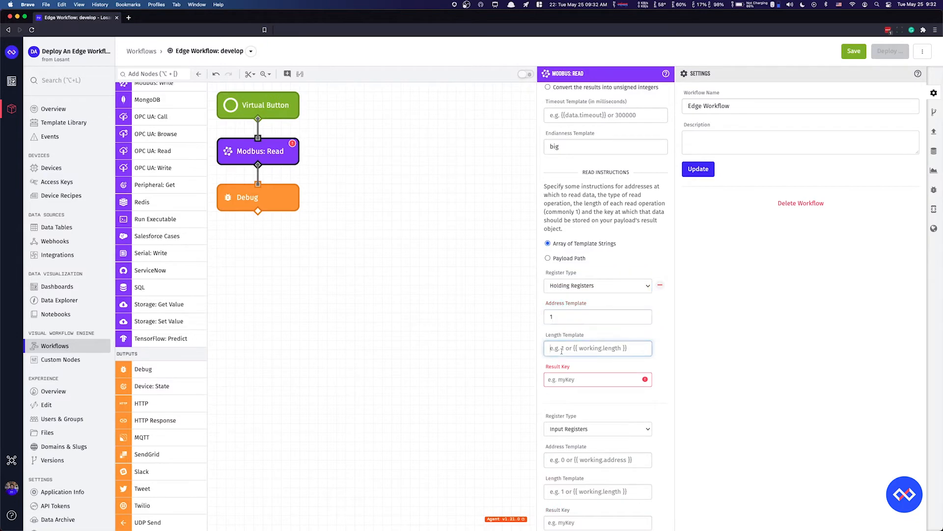
{"action": "type", "text": "1"}
{"action": "left_click", "coordinate": [559, 379]}
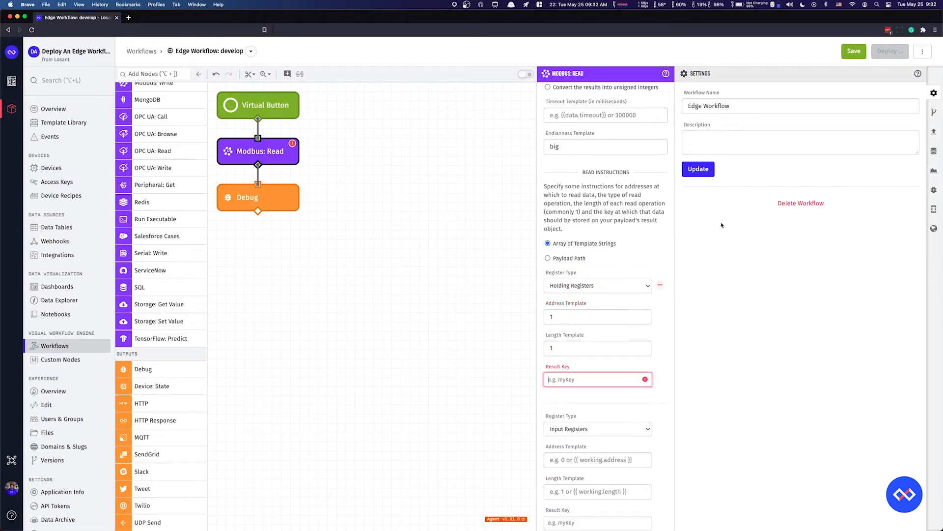
{"action": "type", "text": "firstRead"}
Define a second Modbus read instruction as Holding Registers with address 2, length 1 and result key secondRead
{"action": "scroll", "coordinate": [634, 290], "scroll_direction": "down", "scroll_amount": 3}
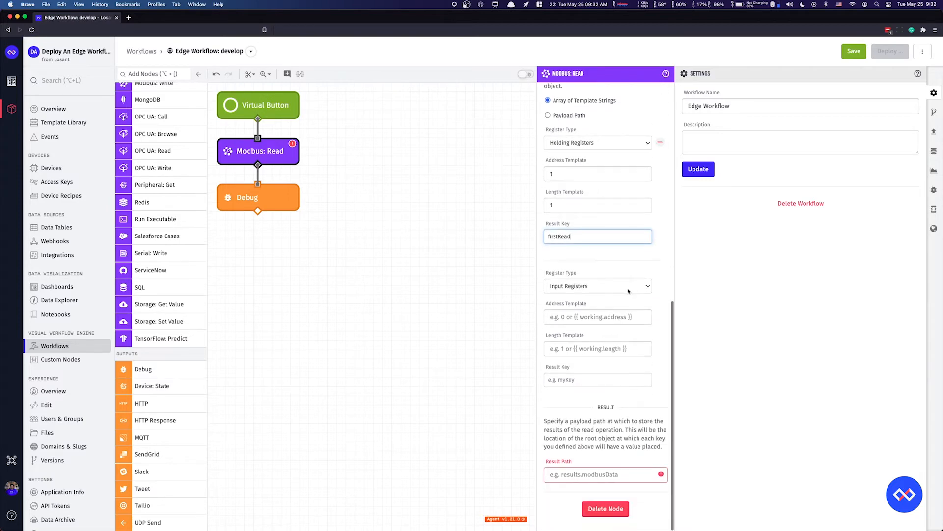
{"action": "left_click", "coordinate": [595, 287]}
{"action": "left_click", "coordinate": [594, 298]}
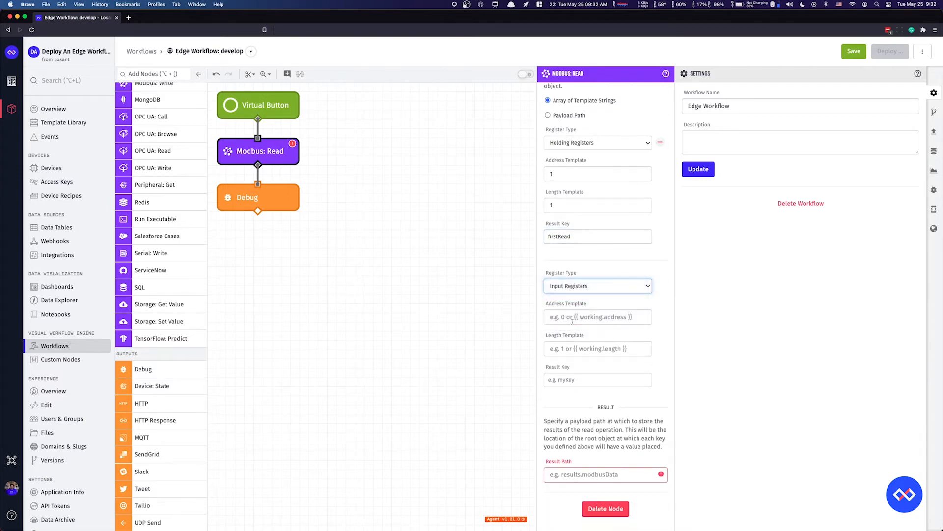
{"action": "left_click", "coordinate": [575, 317]}
{"action": "type", "text": "2"}
{"action": "left_click", "coordinate": [568, 348]}
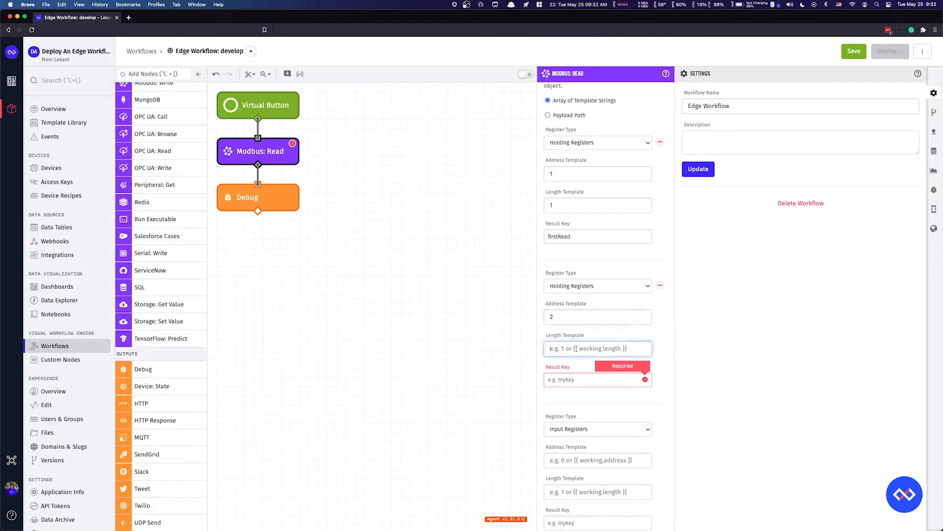
{"action": "type", "text": "1"}
{"action": "left_click", "coordinate": [559, 382]}
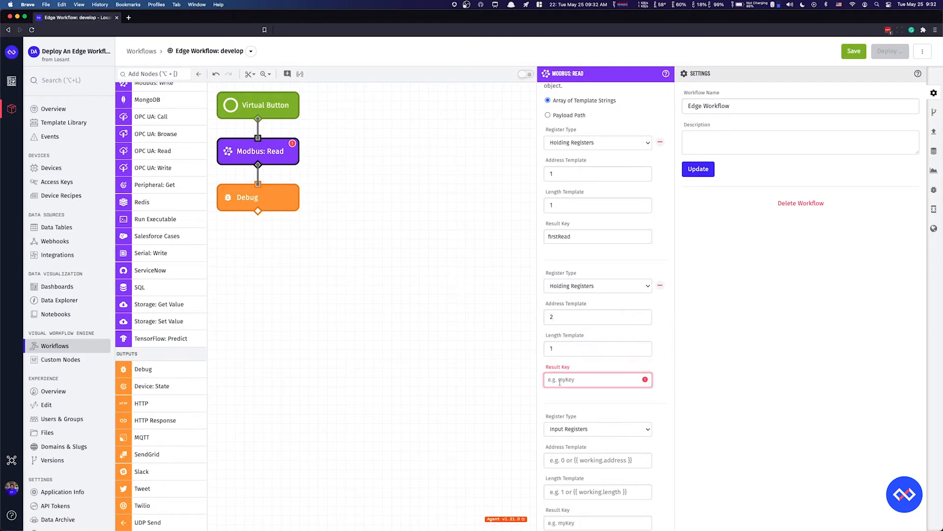
{"action": "type", "text": "secondRead"}
{"action": "scroll", "coordinate": [531, 385], "scroll_direction": "down", "scroll_amount": 5}
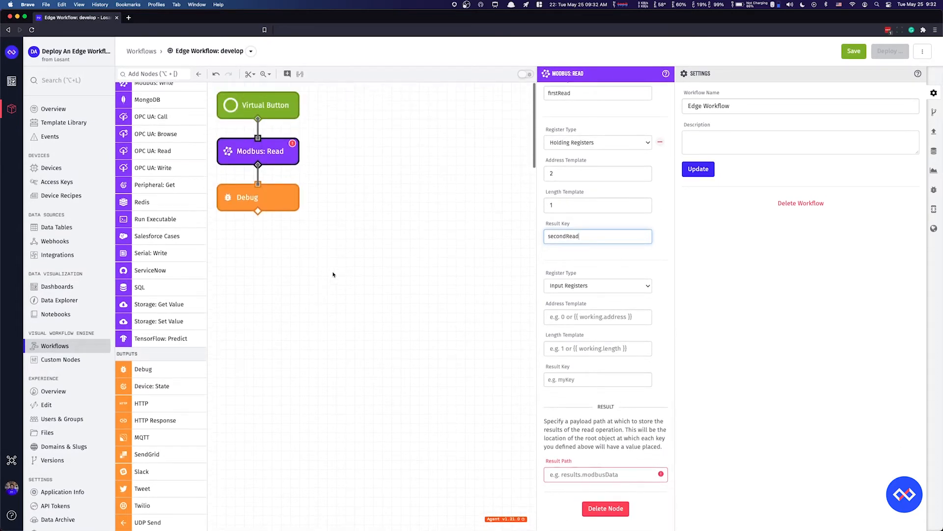
Set the Modbus: Read node's result path to working.modbusRead and save the workflow
{"action": "left_click", "coordinate": [601, 472]}
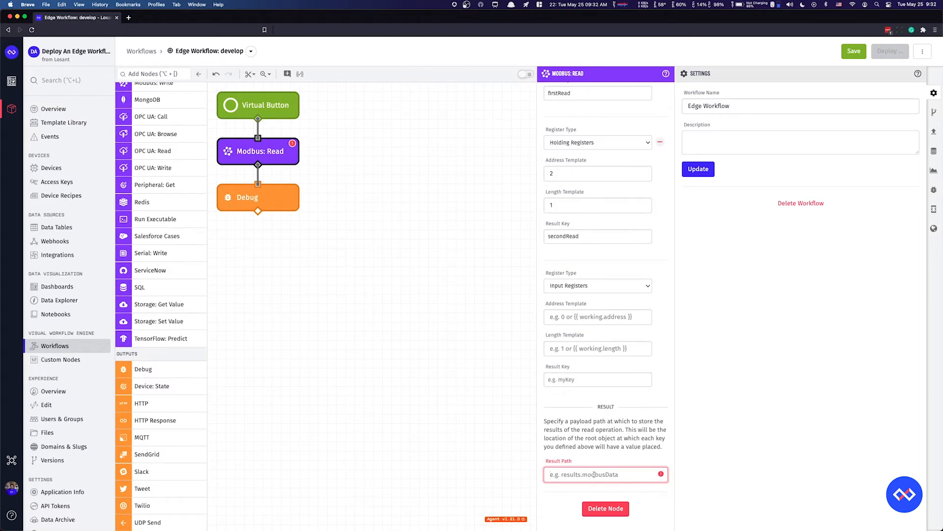
{"action": "type", "text": "working.modb"}
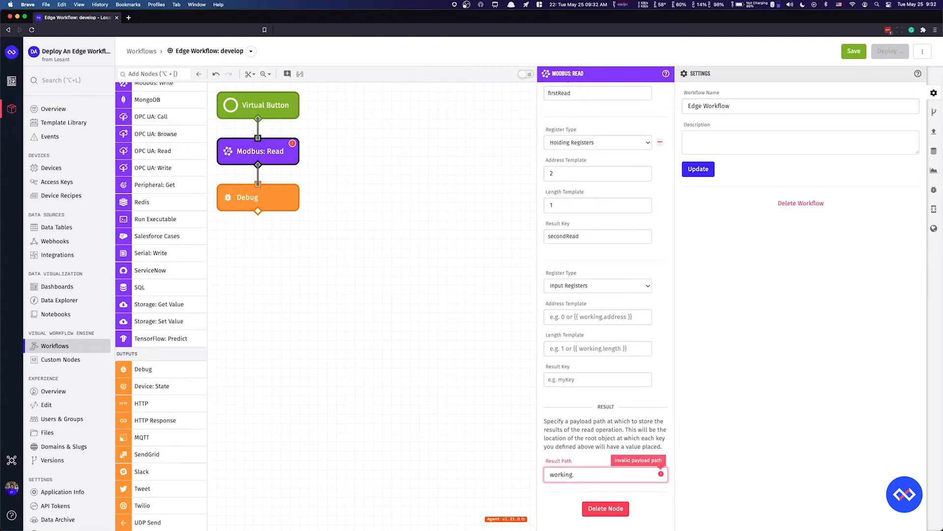
{"action": "type", "text": "usRead"}
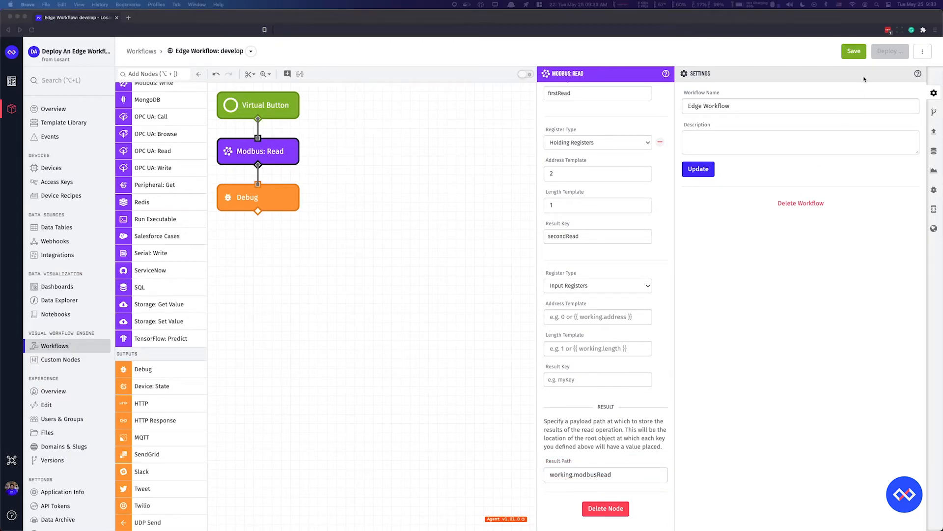
{"action": "left_click", "coordinate": [851, 56]}
{"action": "left_click", "coordinate": [853, 55]}
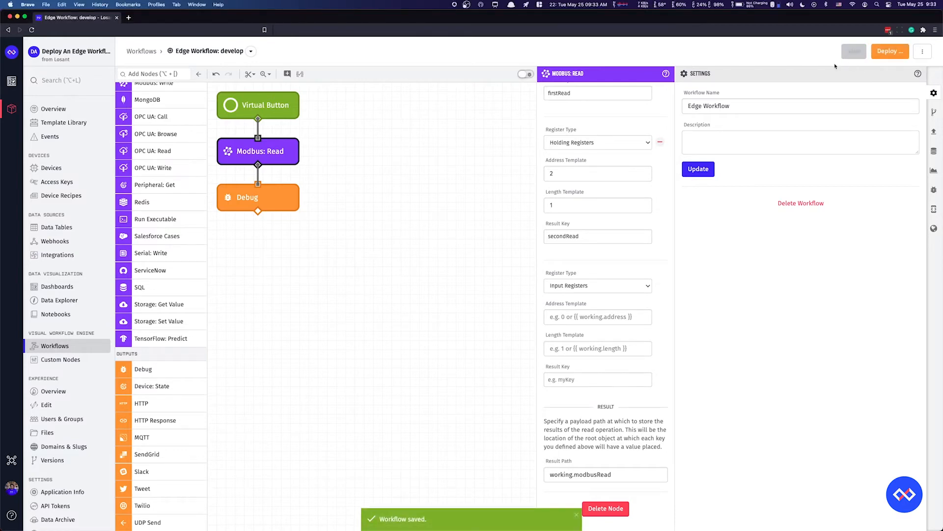
Deploy the workflow as version 2021-05-25T13-33-59 to Edge Device 001, previewing the targeted device first
{"action": "left_click", "coordinate": [881, 55]}
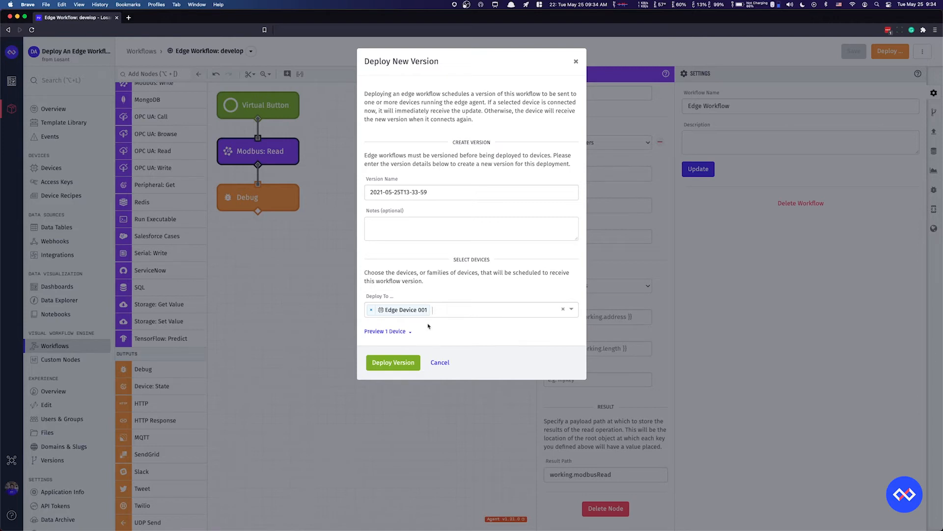
{"action": "left_click", "coordinate": [410, 332]}
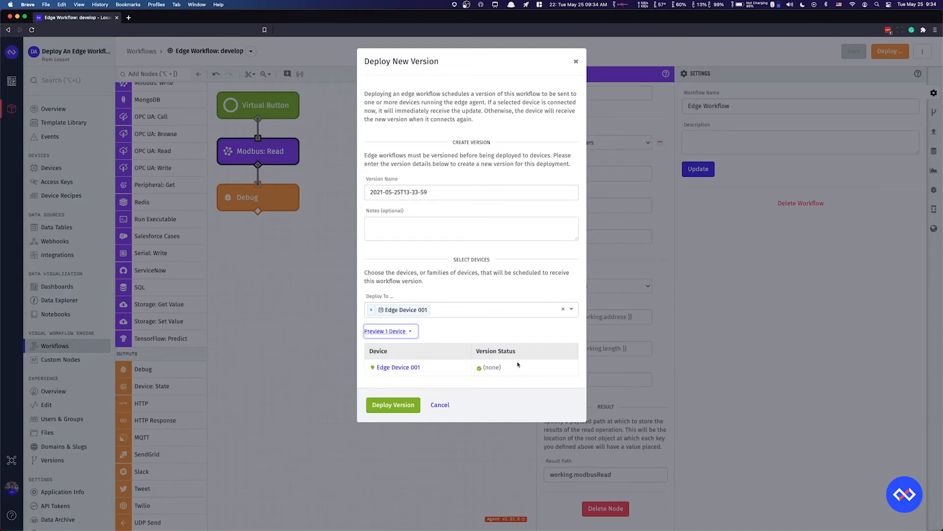
{"action": "left_click", "coordinate": [412, 406]}
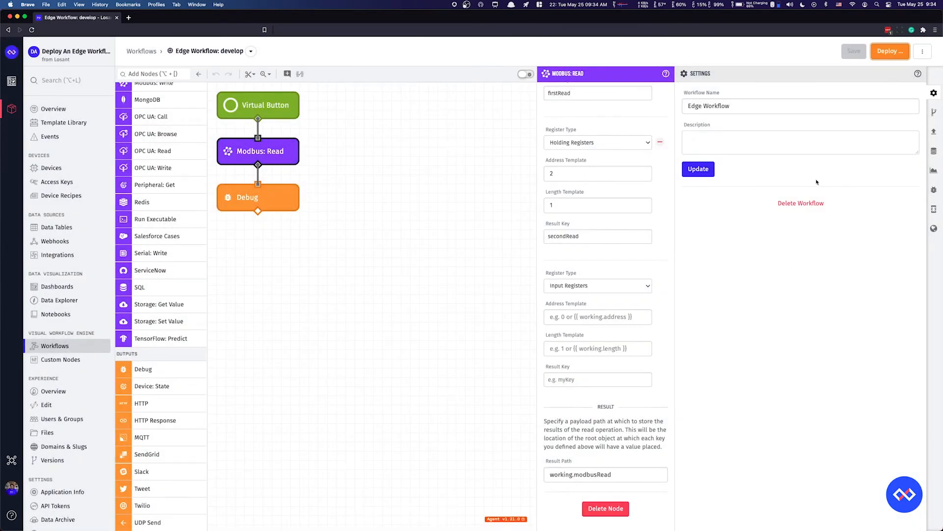
Review the workflow's versions and deployments, and connect to the debug stream of Edge Device 001
{"action": "left_click", "coordinate": [933, 112]}
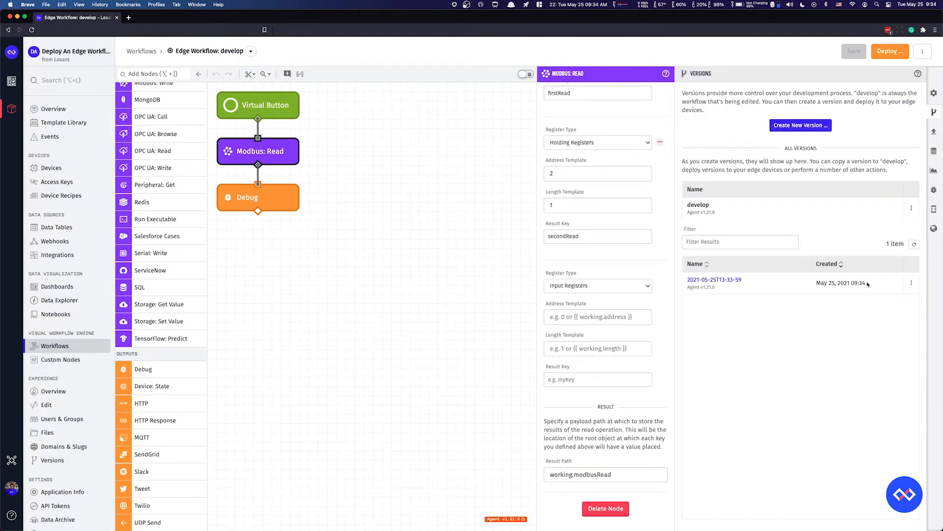
{"action": "left_click", "coordinate": [933, 132]}
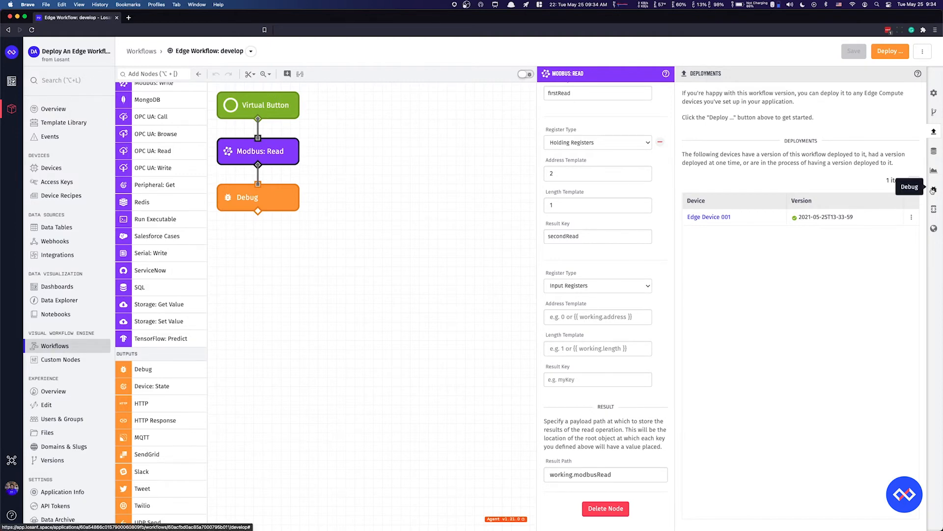
{"action": "left_click", "coordinate": [933, 190]}
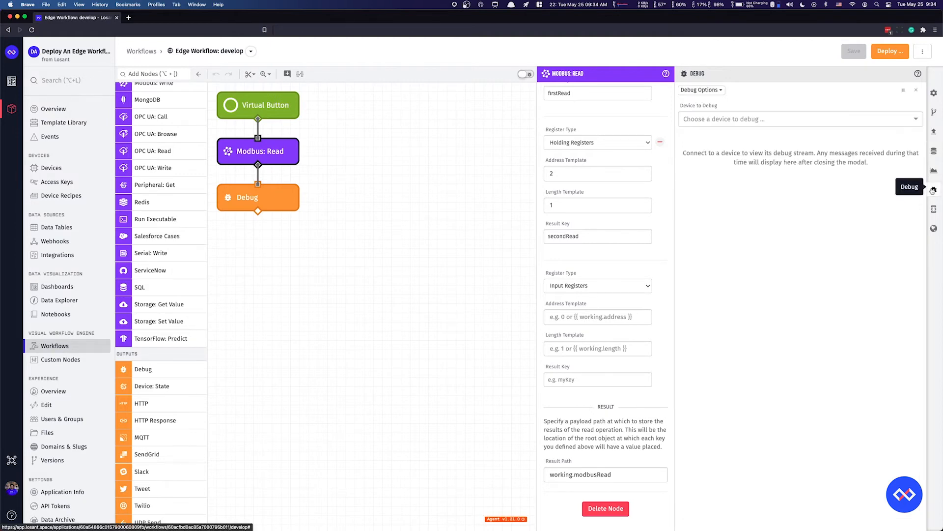
{"action": "left_click", "coordinate": [711, 118]}
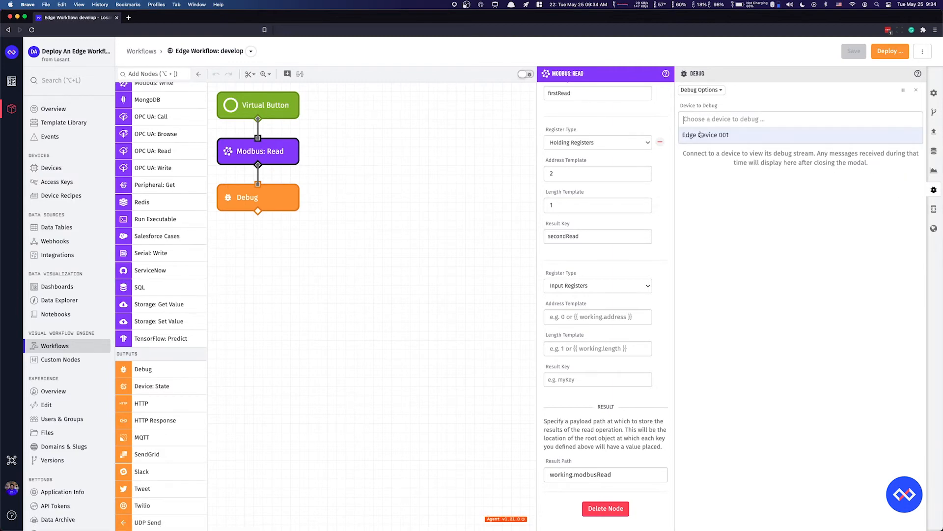
{"action": "left_click", "coordinate": [700, 135]}
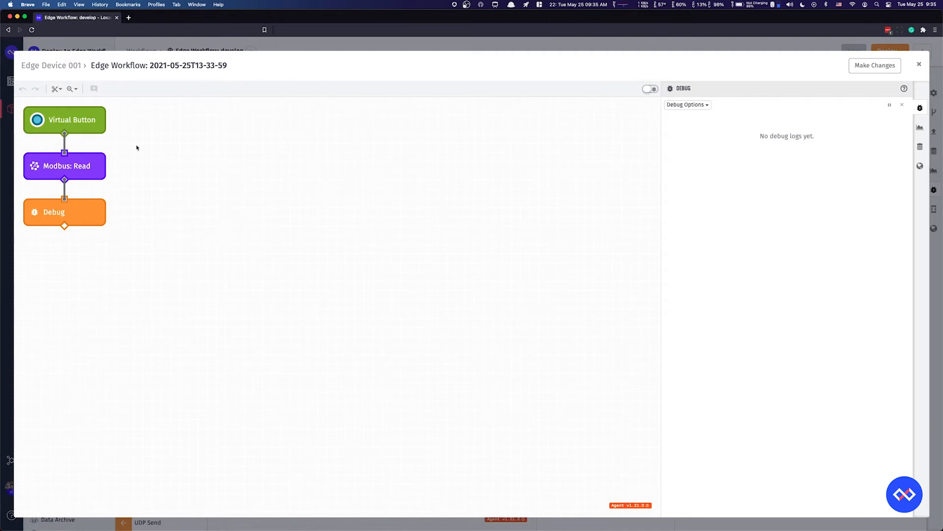
Trigger the Virtual Button on the deployed workflow and inspect firstRead and secondRead under working.modbusRead in the debug output
{"action": "left_click", "coordinate": [36, 122]}
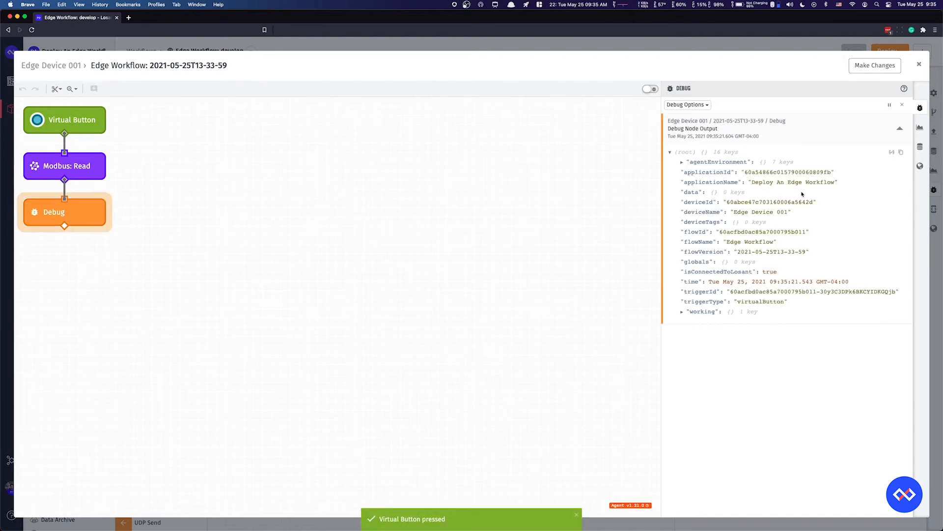
{"action": "left_click", "coordinate": [683, 312]}
{"action": "left_click", "coordinate": [717, 322]}
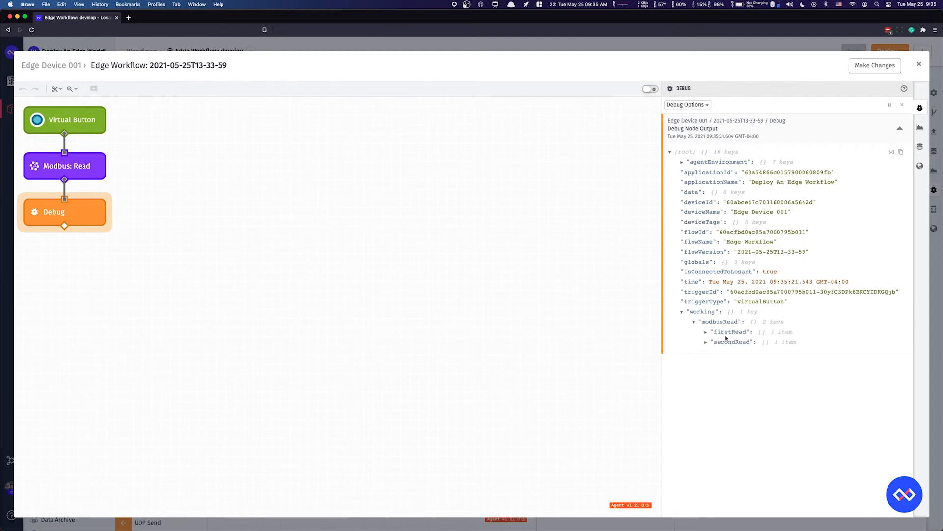
{"action": "left_click", "coordinate": [730, 334]}
{"action": "left_click", "coordinate": [737, 353]}
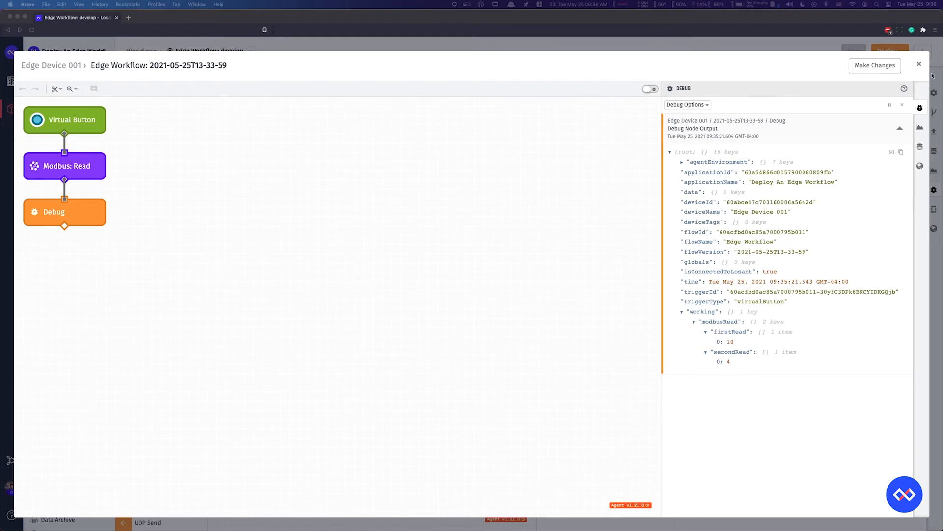
Return to the develop version and add a Timer trigger connected to the Modbus: Read node
{"action": "left_click", "coordinate": [873, 69]}
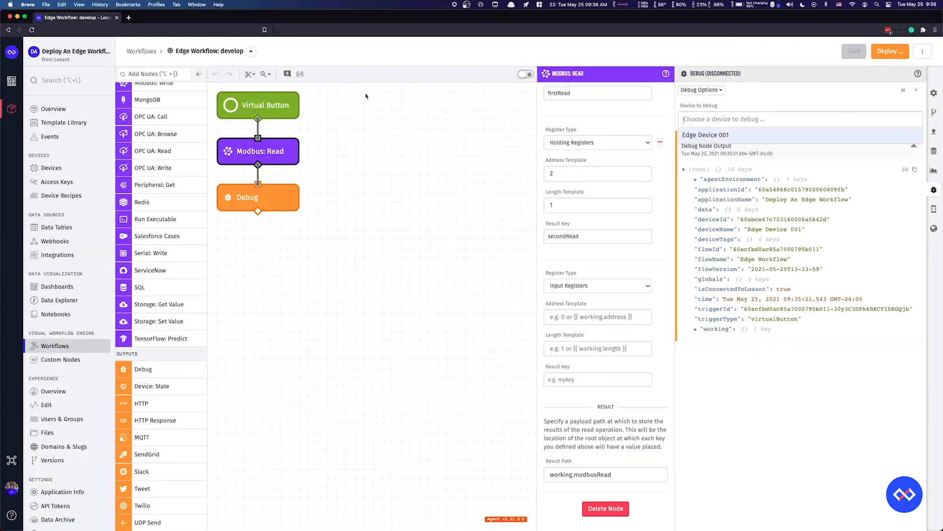
{"action": "scroll", "coordinate": [172, 113], "scroll_direction": "up", "scroll_amount": 3}
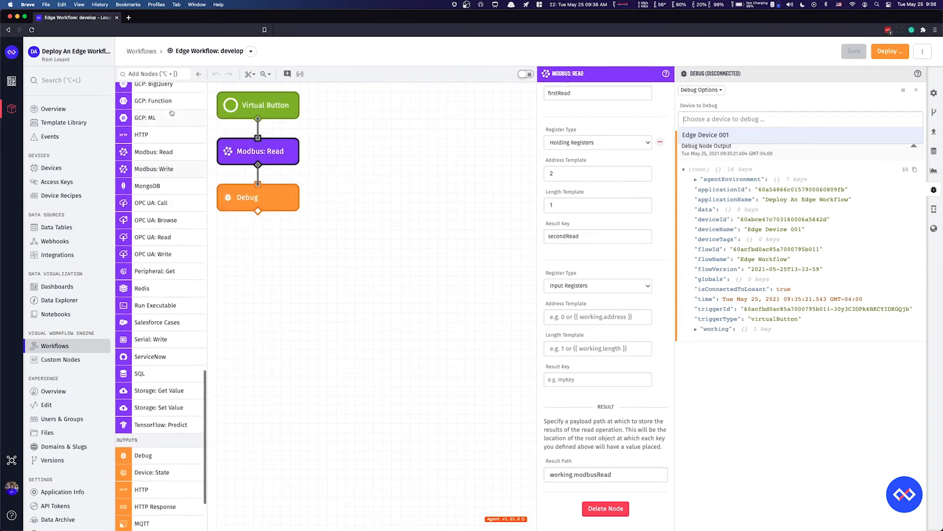
{"action": "scroll", "coordinate": [171, 113], "scroll_direction": "up", "scroll_amount": 15}
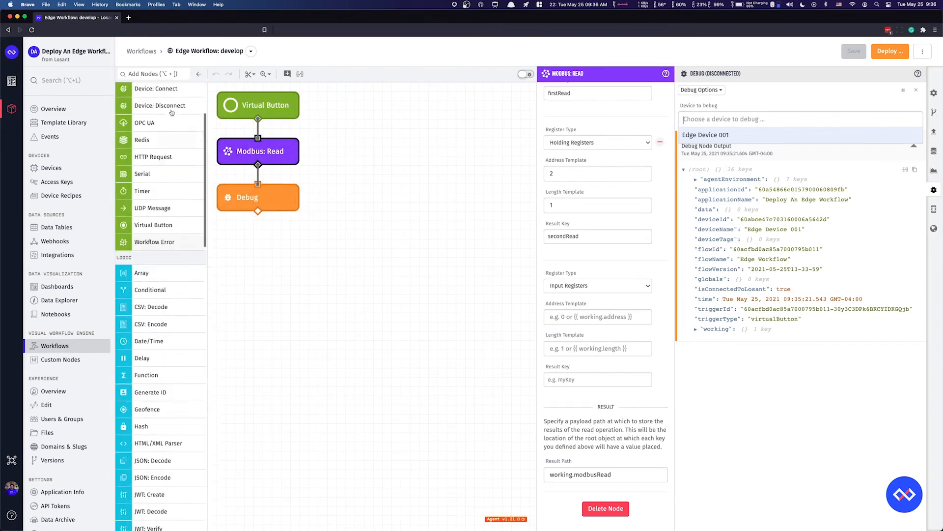
{"action": "scroll", "coordinate": [172, 113], "scroll_direction": "up", "scroll_amount": 4}
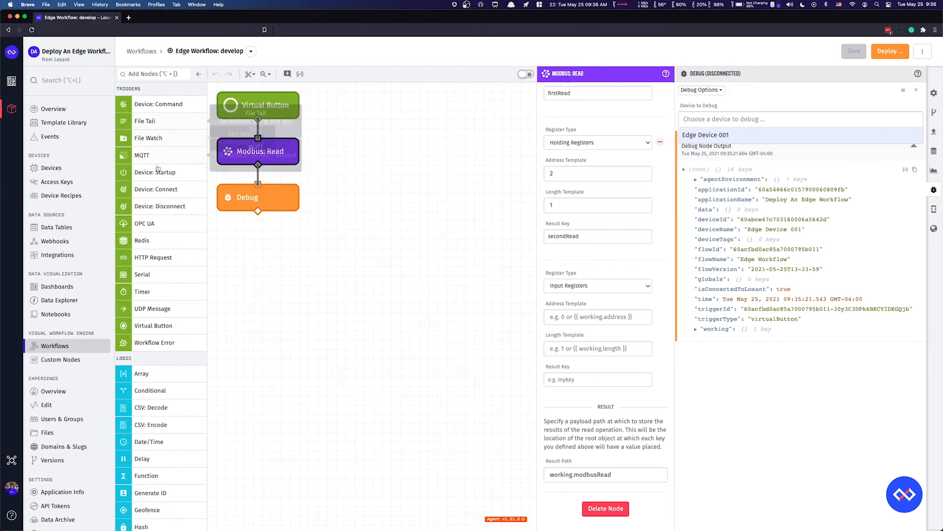
{"action": "left_click", "coordinate": [148, 293]}
{"action": "left_click_drag", "start_coordinate": [285, 117], "coordinate": [257, 138]}
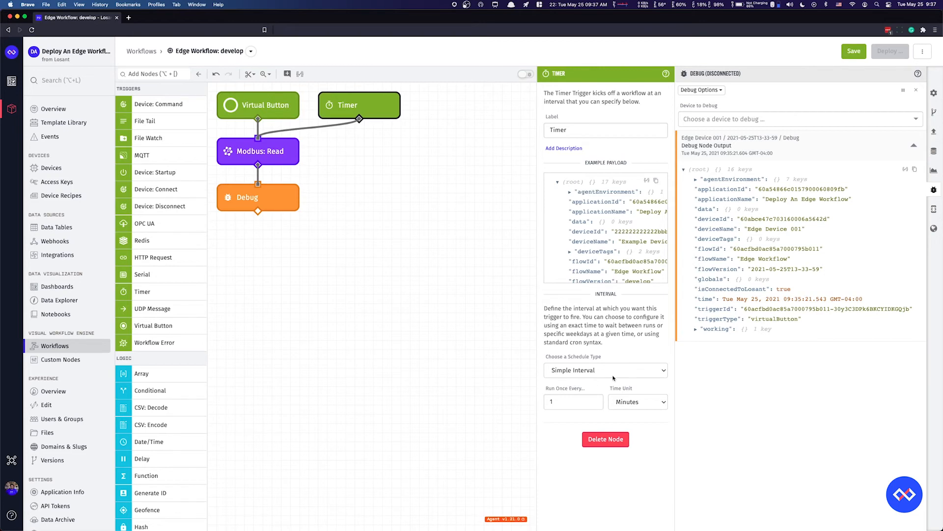
Set the Timer trigger to run once every 30 seconds and save the workflow
{"action": "left_click", "coordinate": [570, 401]}
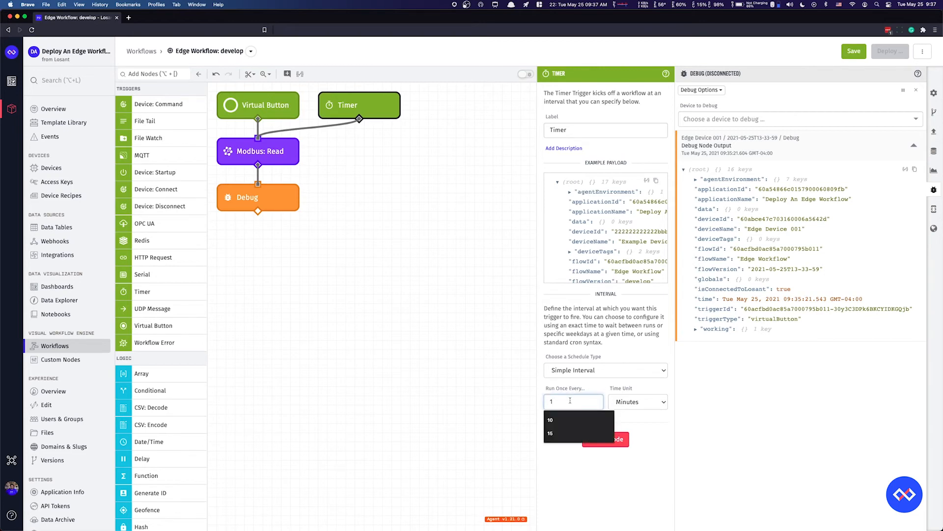
{"action": "key", "text": "BackSpace"}
{"action": "type", "text": "30"}
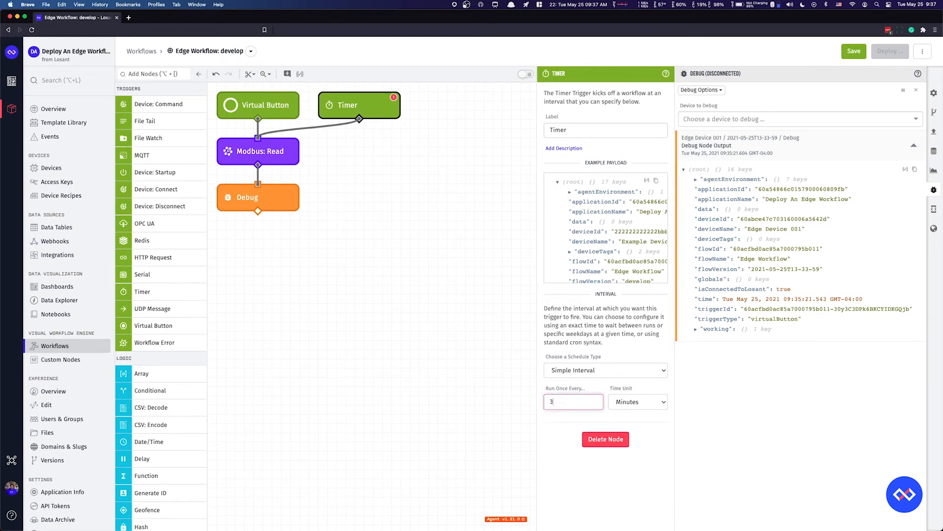
{"action": "key", "text": "Tab"}
{"action": "key", "text": "s"}
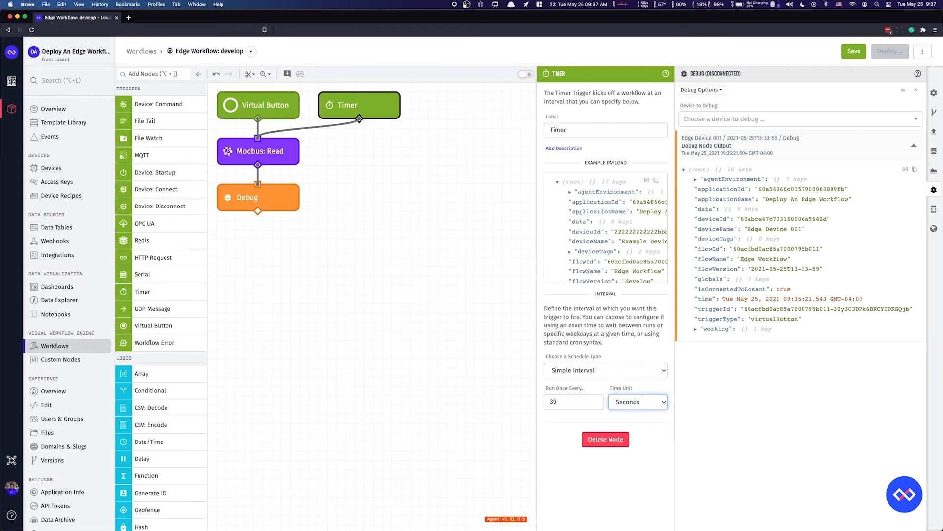
{"action": "left_click", "coordinate": [853, 52]}
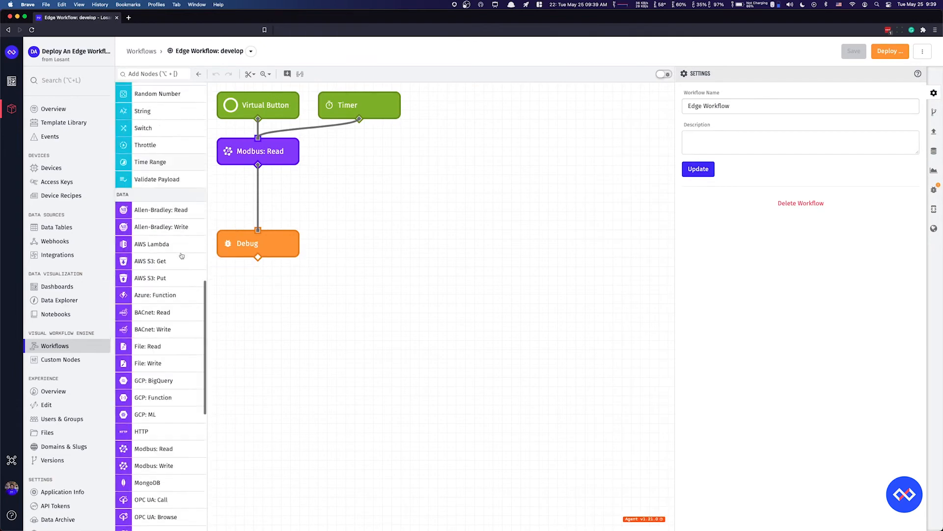
Insert a Device: State node between Modbus: Read and Debug, taking its device ID from the payload path deviceId
{"action": "scroll", "coordinate": [182, 256], "scroll_direction": "down", "scroll_amount": 8}
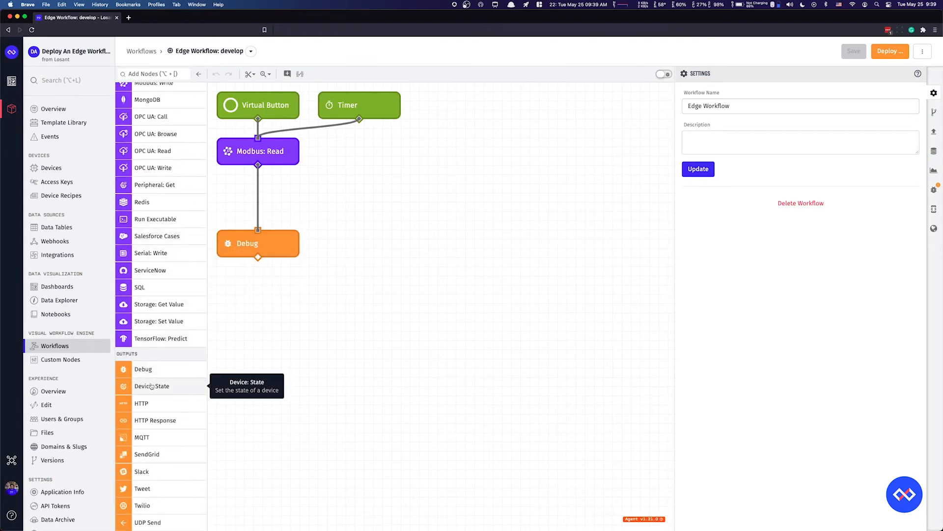
{"action": "left_click_drag", "start_coordinate": [151, 388], "coordinate": [256, 196]}
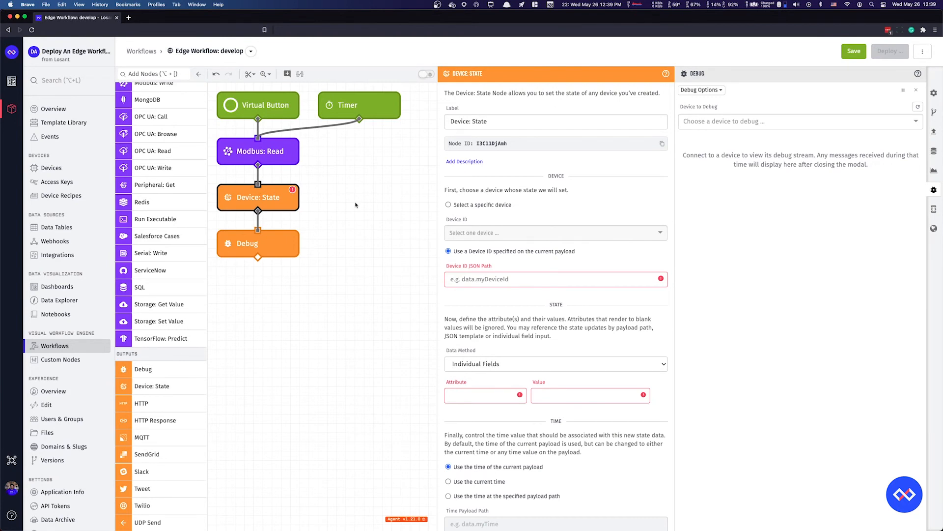
{"action": "left_click", "coordinate": [500, 206]}
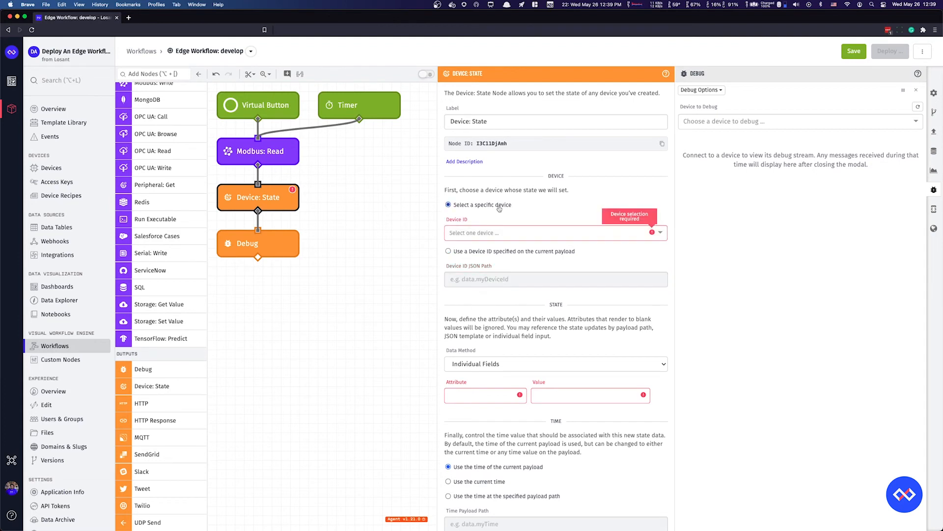
{"action": "left_click", "coordinate": [496, 253]}
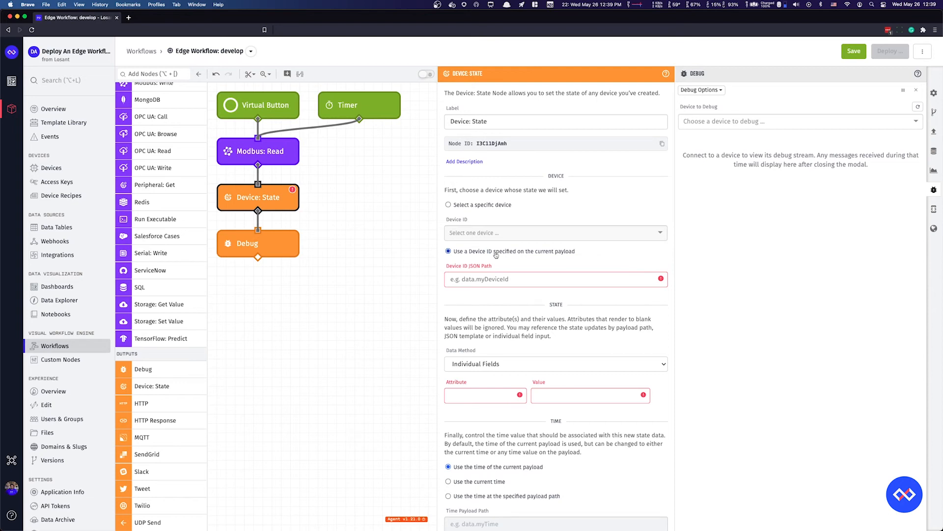
{"action": "left_click", "coordinate": [474, 279]}
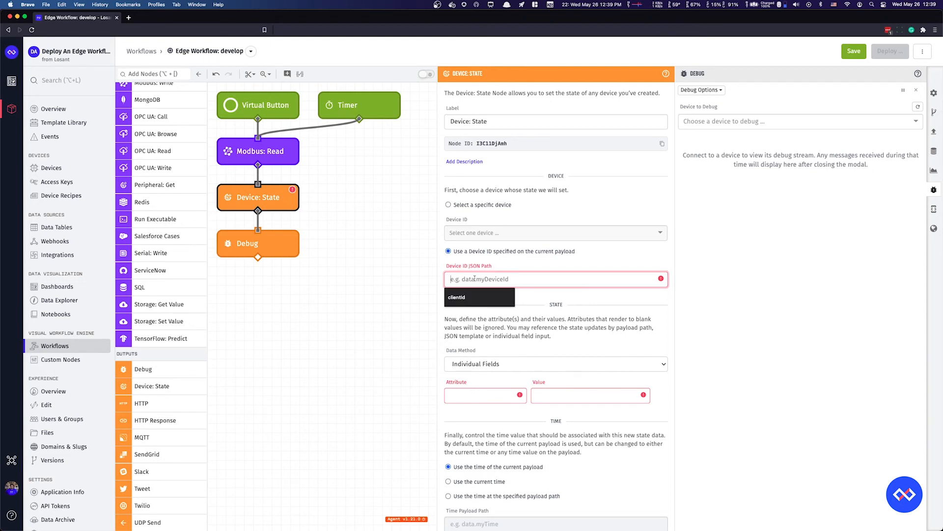
{"action": "type", "text": "devi"}
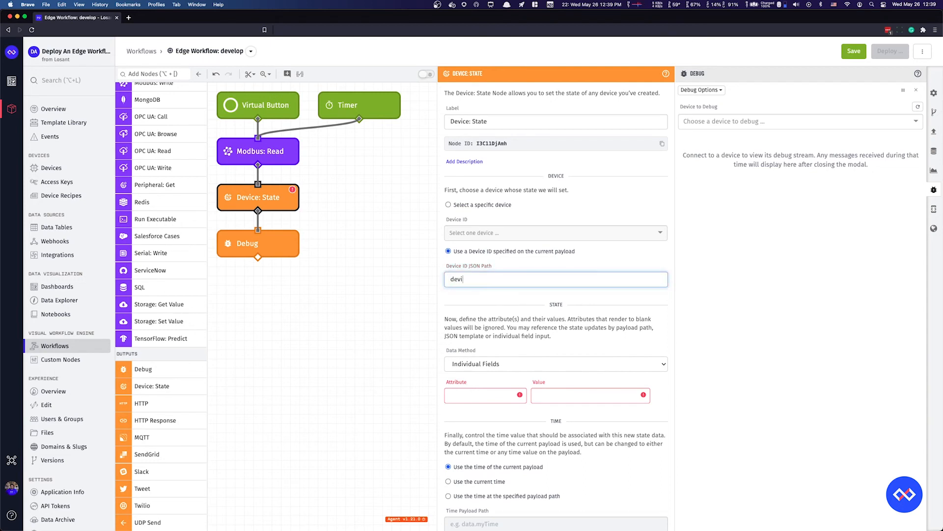
{"action": "type", "text": "ceId"}
Define RPM and Temperature as the two attributes set by the Device: State node
{"action": "scroll", "coordinate": [536, 329], "scroll_direction": "down", "scroll_amount": 5}
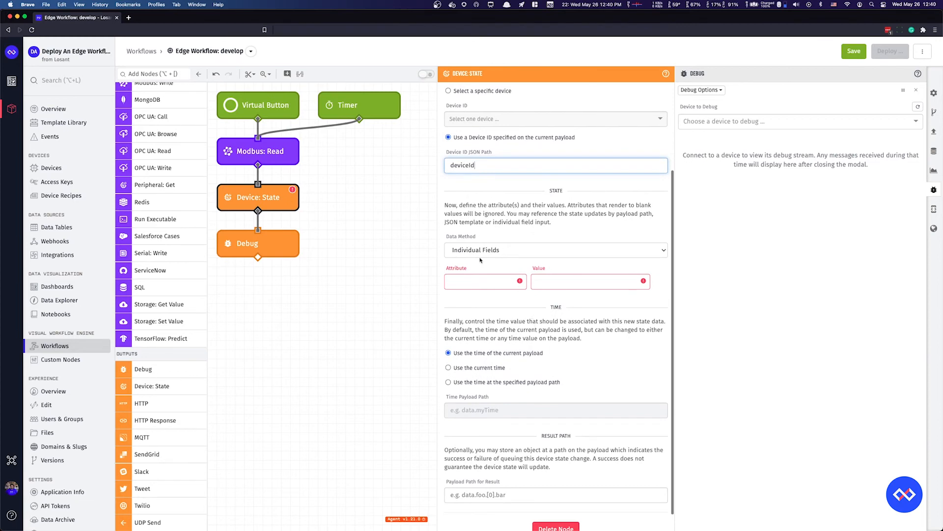
{"action": "left_click", "coordinate": [464, 277]}
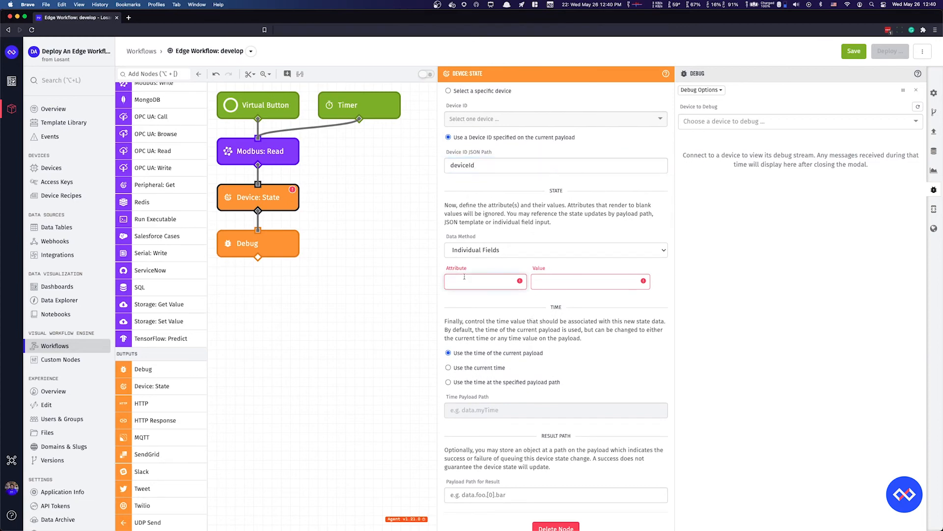
{"action": "type", "text": "RPM"}
{"action": "key", "text": "Tab"}
{"action": "key", "text": "Tab"}
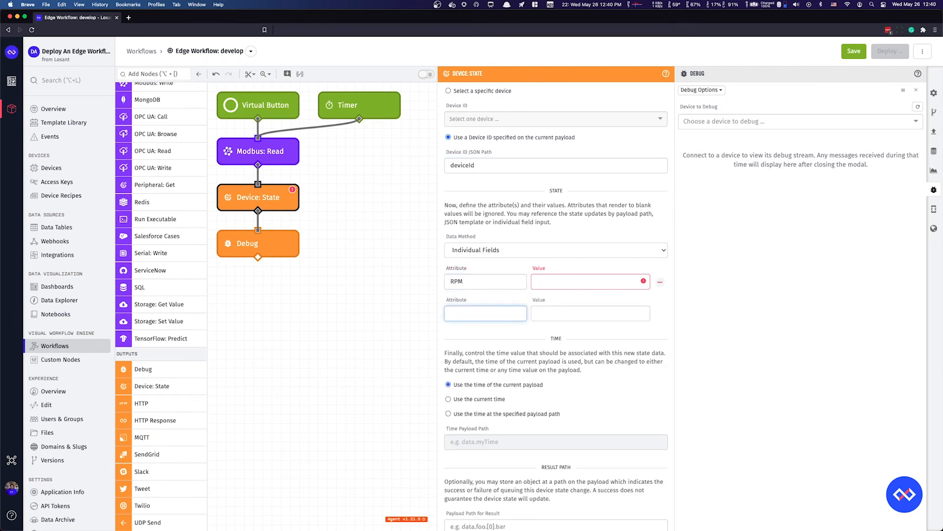
{"action": "type", "text": "Temperature"}
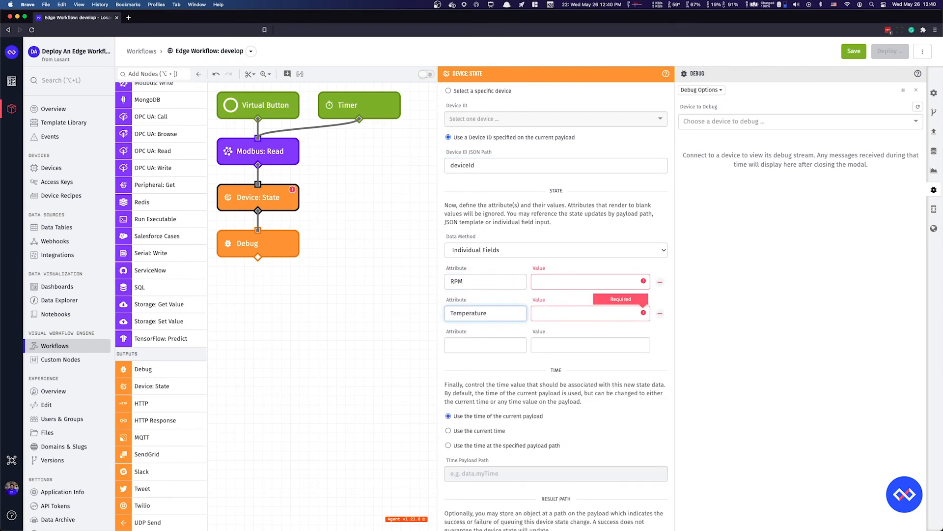
Set the RPM attribute's value to {{working.modbusRead.firstRead.[0]}}
{"action": "left_click", "coordinate": [552, 277]}
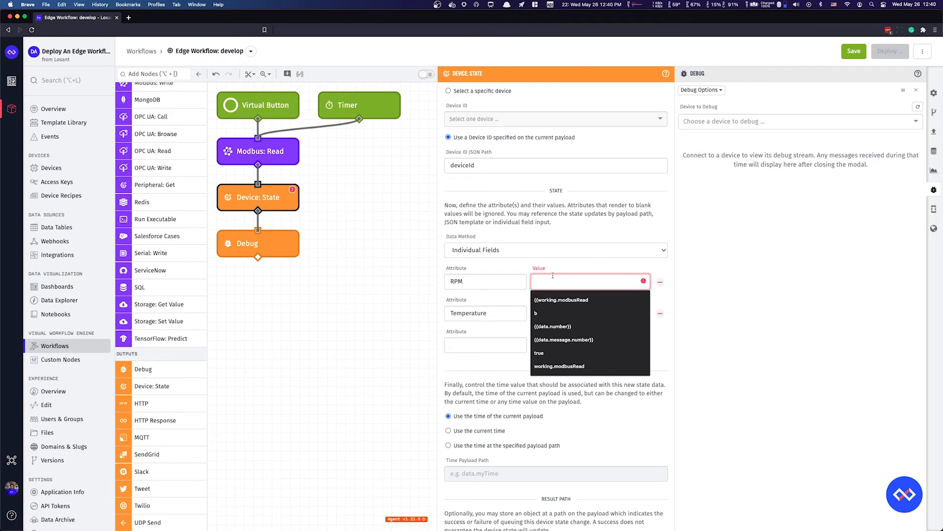
{"action": "type", "text": "{{"}
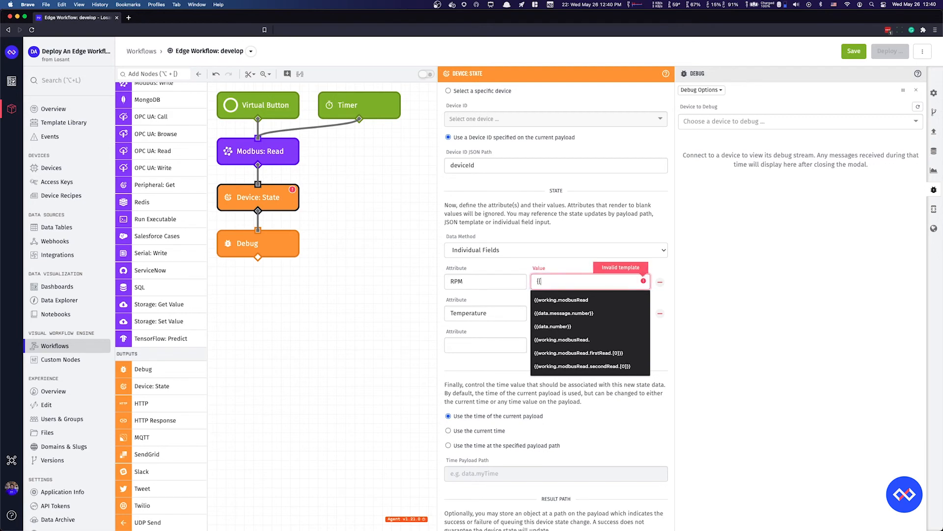
{"action": "type", "text": "working.Mo"}
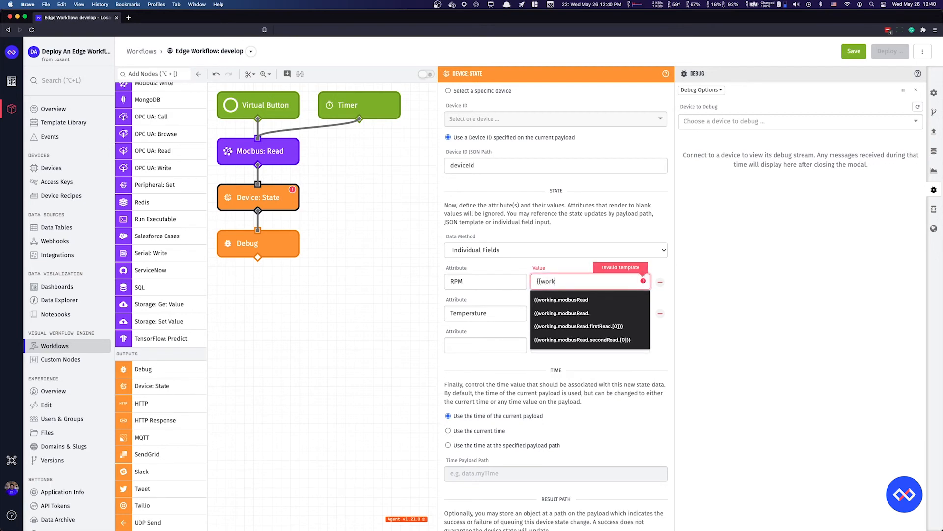
{"action": "key", "text": "BackSpace"}
{"action": "key", "text": "BackSpace"}
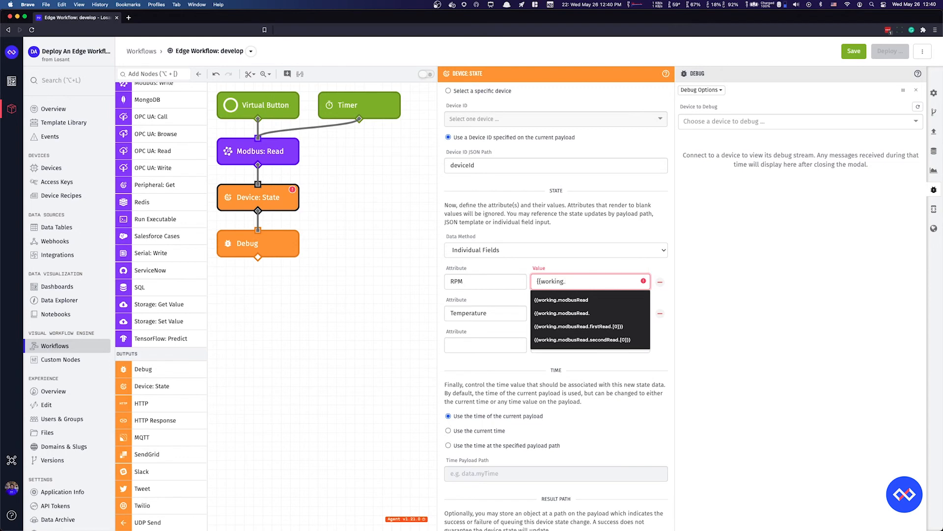
{"action": "type", "text": "modbusR"}
{"action": "type", "text": "ead"}
{"action": "type", "text": "."}
{"action": "type", "text": "frirstRe"}
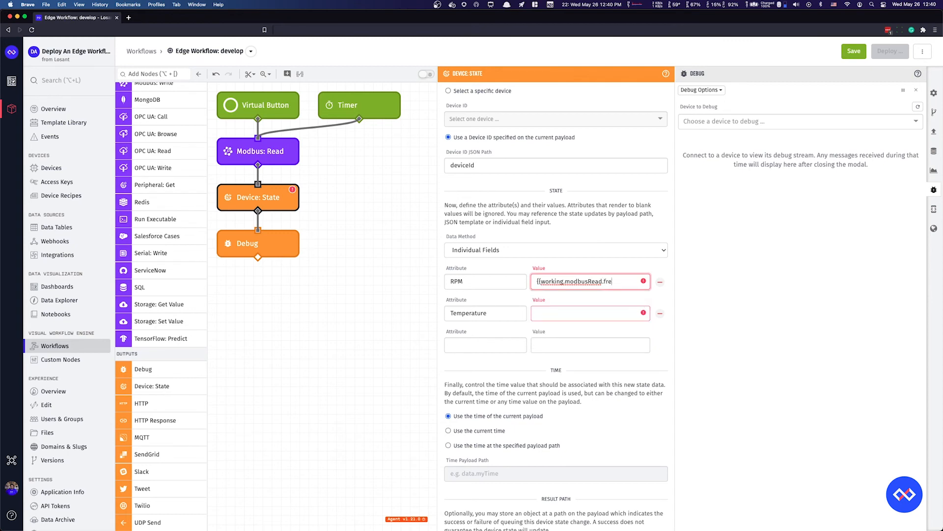
{"action": "key", "text": "BackSpace"}
{"action": "key", "text": "BackSpace"}
{"action": "key", "text": "BackSpace"}
{"action": "key", "text": "BackSpace"}
{"action": "key", "text": "BackSpace"}
{"action": "key", "text": "BackSpace"}
{"action": "key", "text": "BackSpace"}
{"action": "type", "text": "irstRead.["}
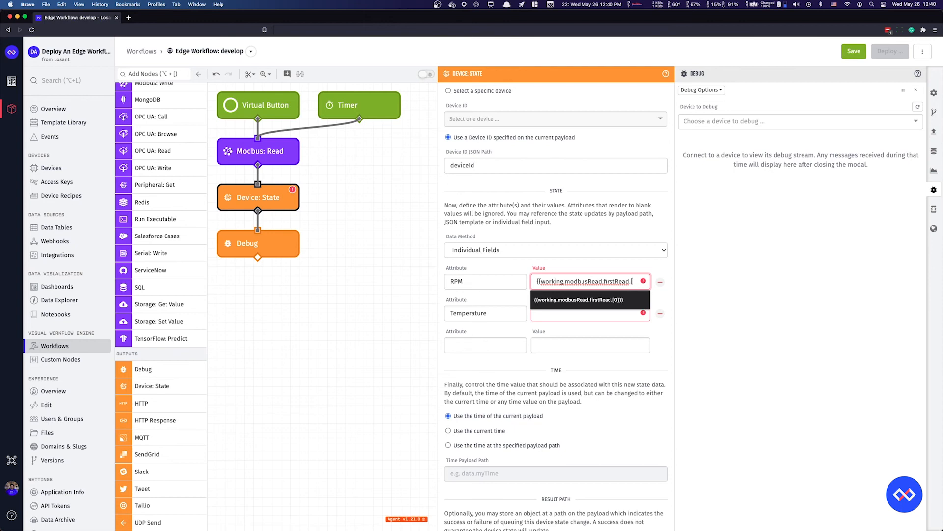
{"action": "type", "text": "0]}}"}
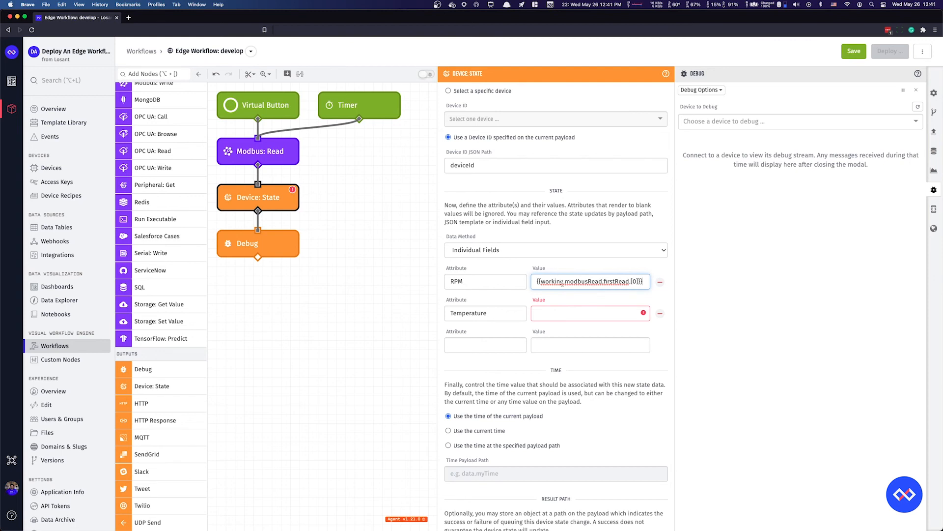
Copy the RPM template into the Temperature value and change it to {{working.modbusRead.secondRead.[0]}}
{"action": "key", "text": "super+a"}
{"action": "key", "text": "super+c"}
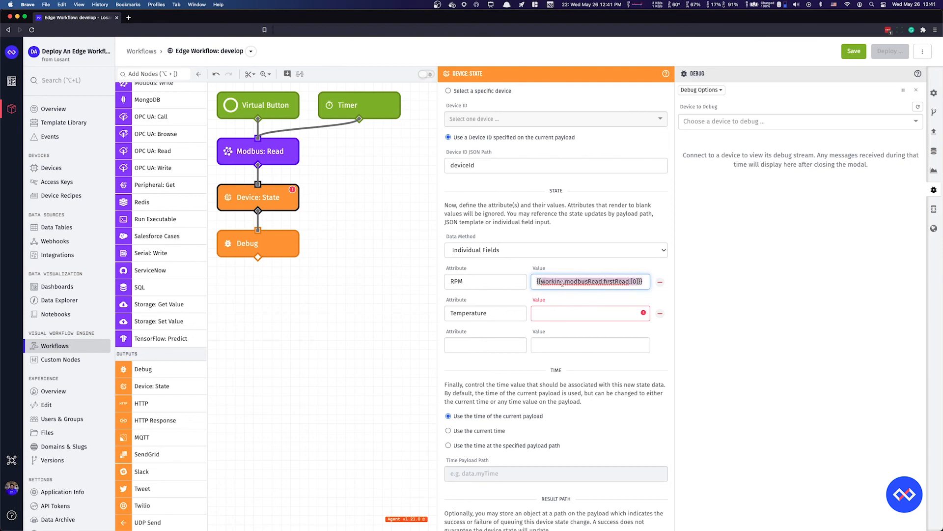
{"action": "left_click", "coordinate": [557, 314]}
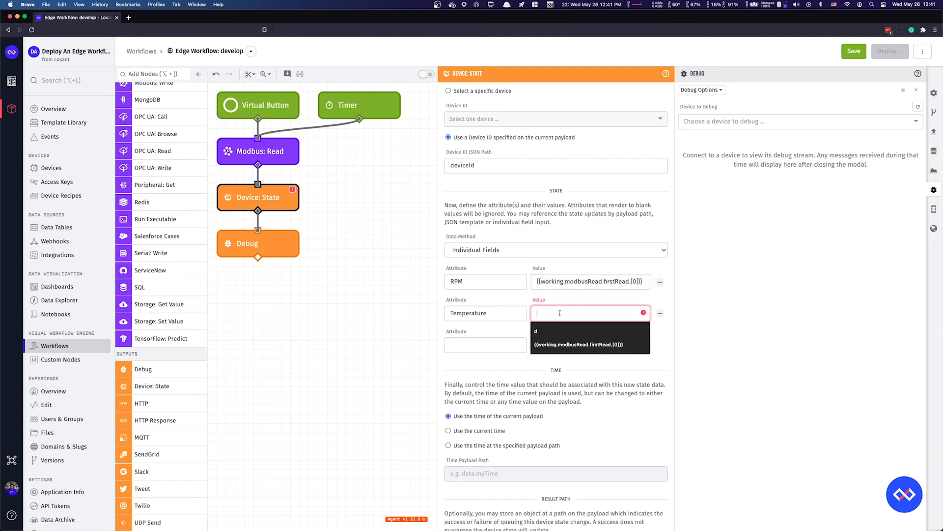
{"action": "key", "text": "super+v"}
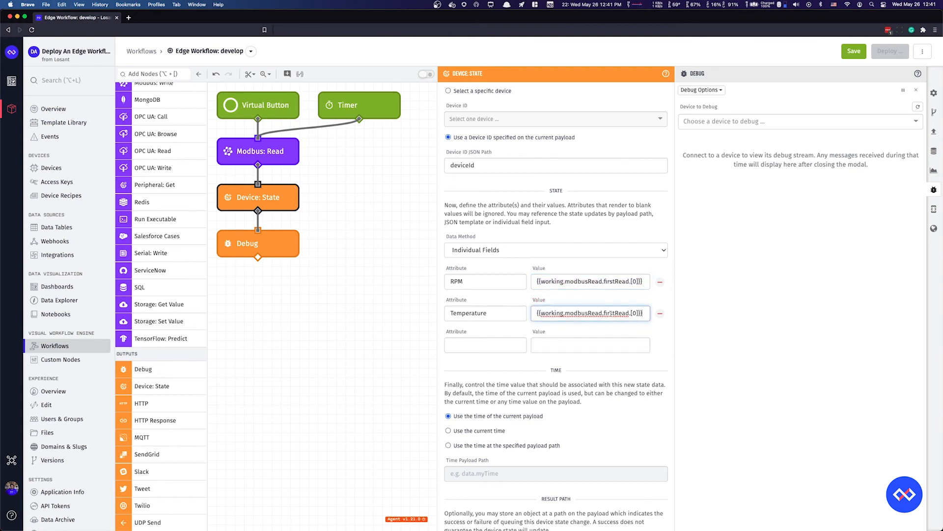
{"action": "double_click", "coordinate": [612, 313]}
{"action": "type", "text": "secondRead"}
{"action": "scroll", "coordinate": [597, 337], "scroll_direction": "down", "scroll_amount": 4}
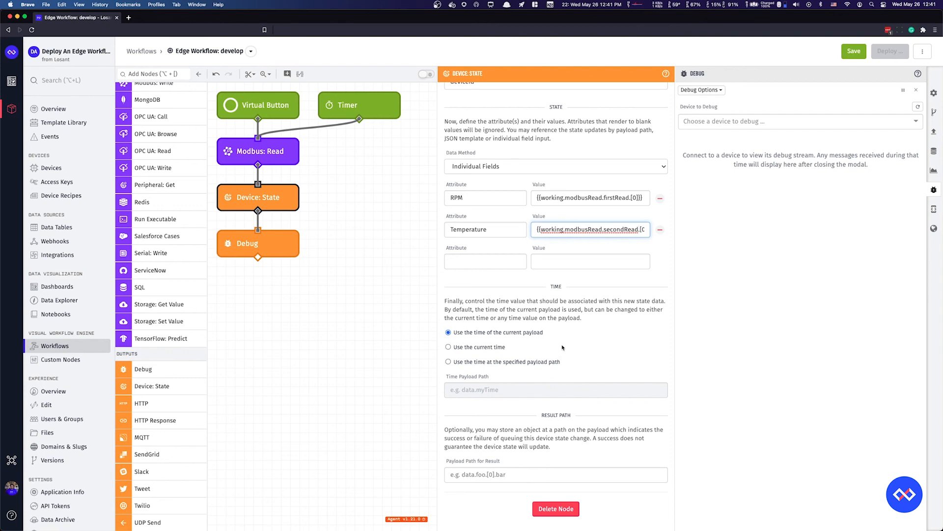
Save the workflow and deploy it as a new version to Edge Device 001
{"action": "left_click", "coordinate": [854, 53]}
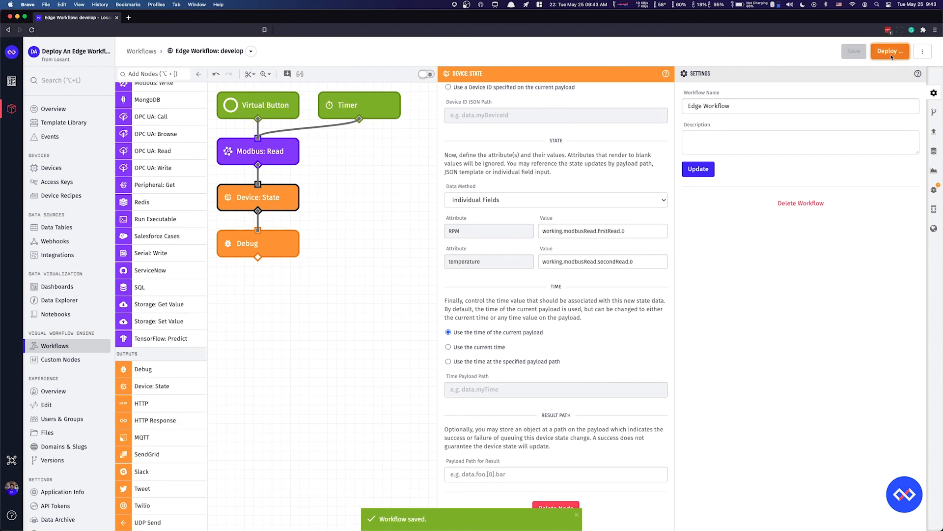
{"action": "left_click", "coordinate": [890, 52]}
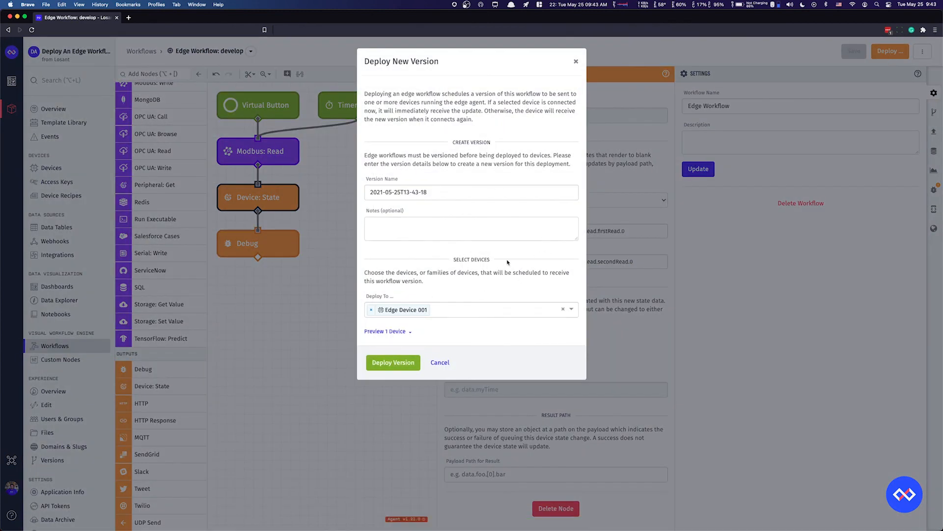
{"action": "left_click", "coordinate": [402, 362]}
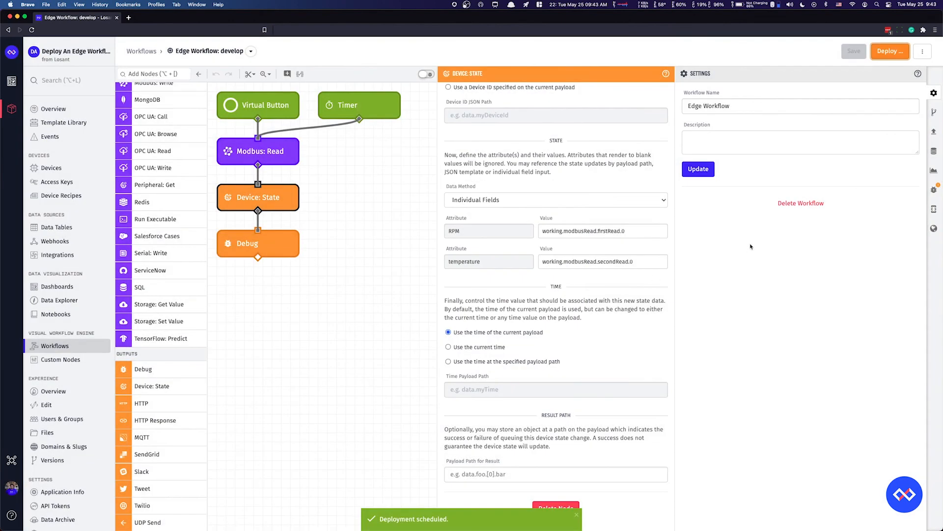
Check the workflow's versions and deployments, and open the deployed version on Edge Device 001 for debugging
{"action": "left_click", "coordinate": [933, 112]}
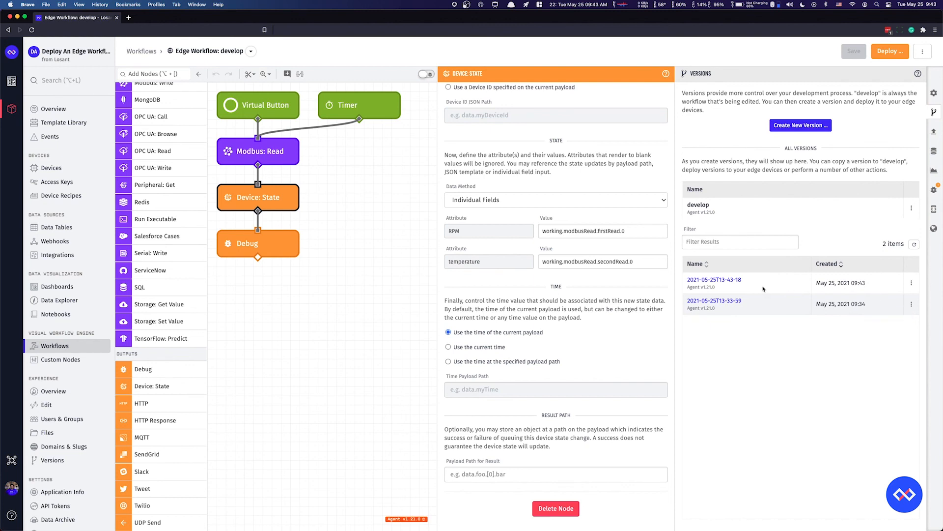
{"action": "left_click", "coordinate": [934, 132]}
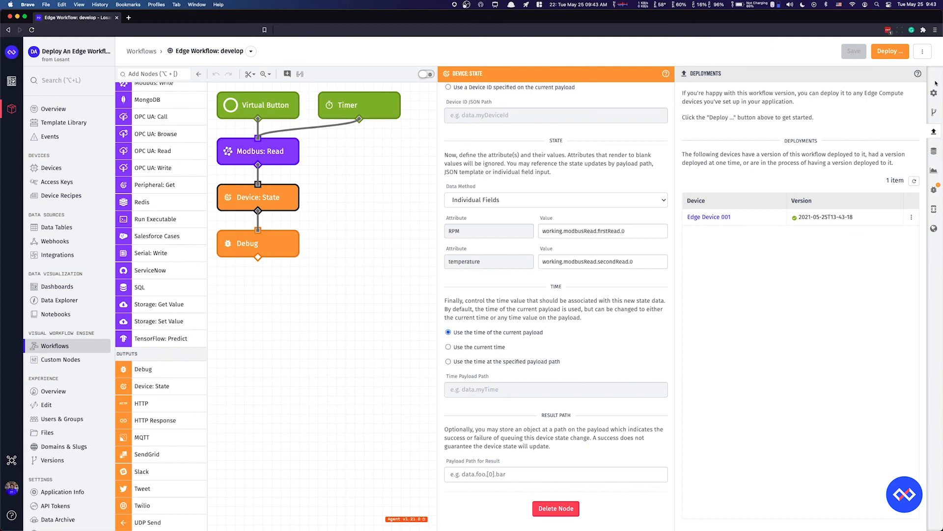
{"action": "left_click", "coordinate": [934, 191]}
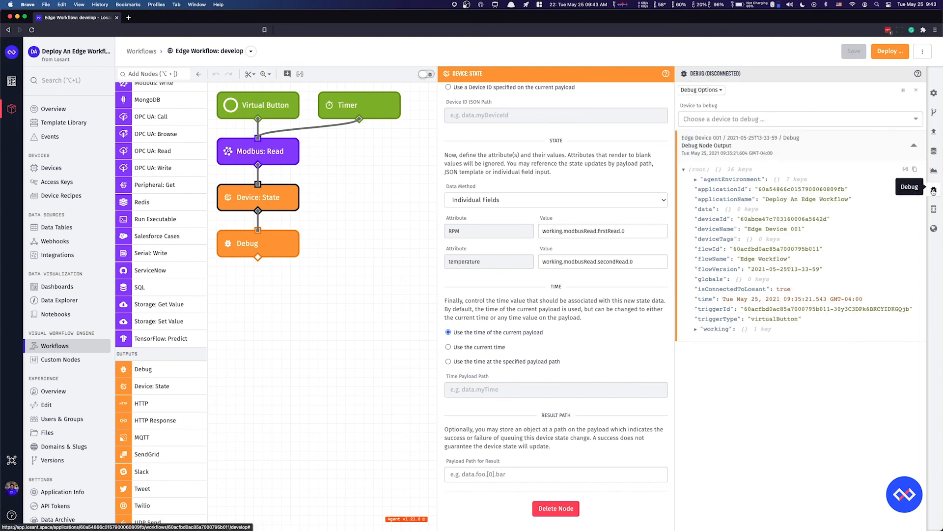
{"action": "left_click", "coordinate": [750, 120]}
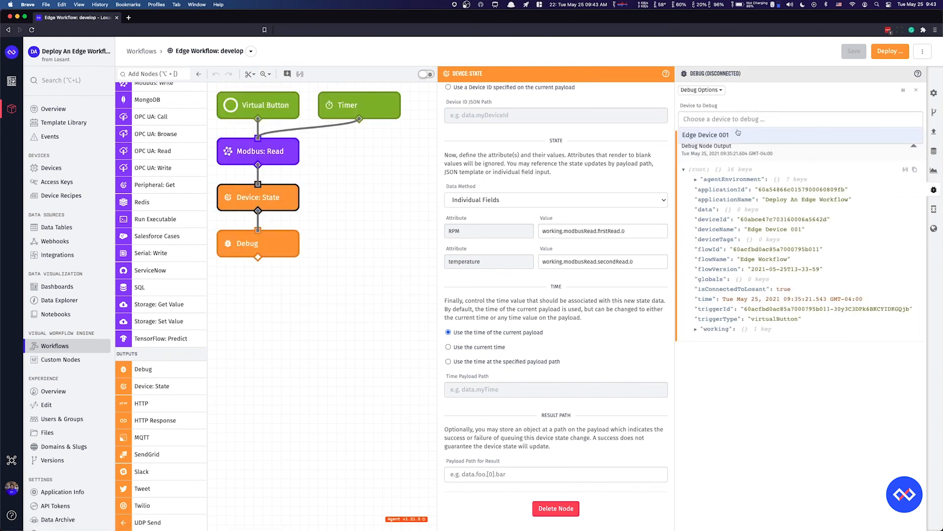
{"action": "left_click", "coordinate": [719, 137]}
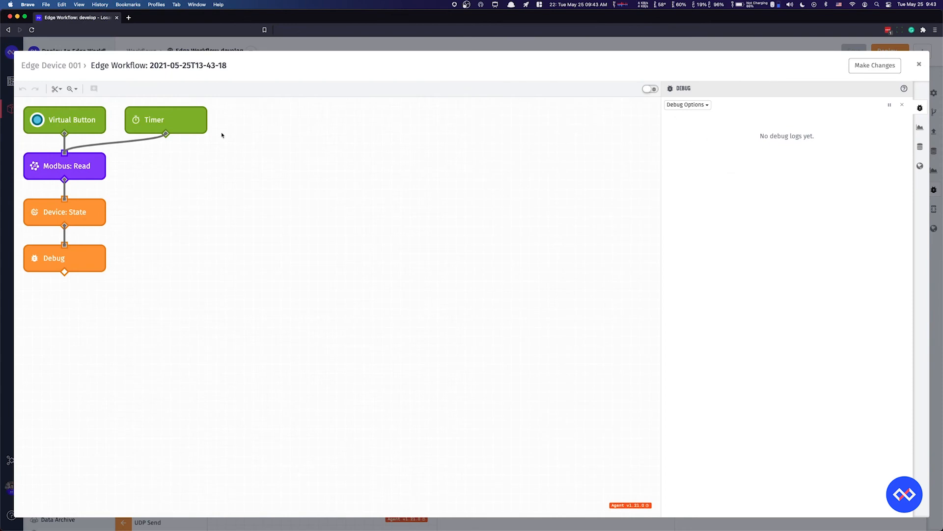